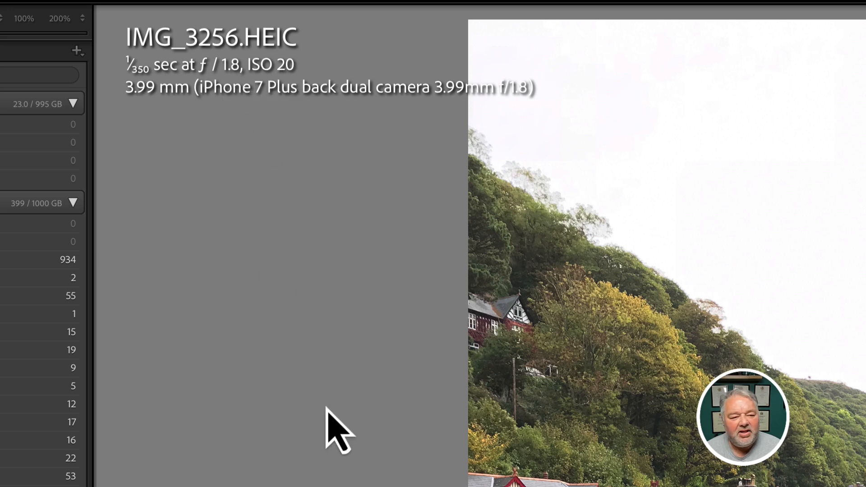
Cycle the Loupe info overlay to Info 1 for filename, capture date and 3024 x 4032 dimensions.
key("i")
key("i")
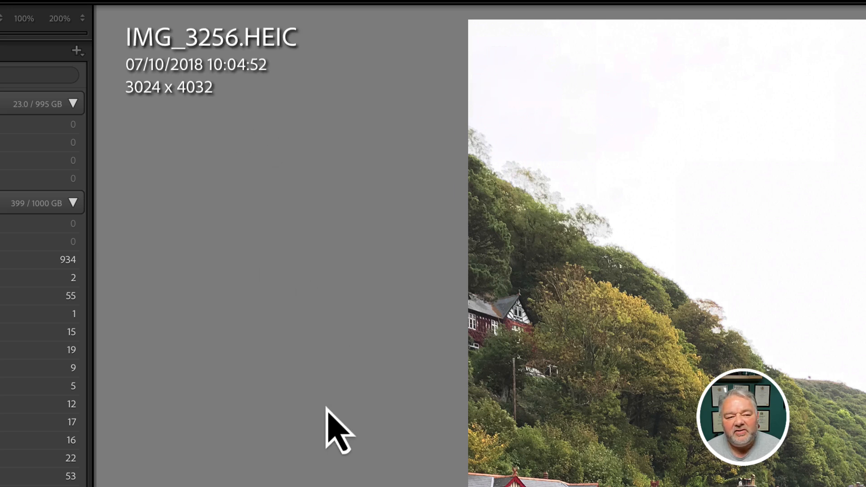
key("i")
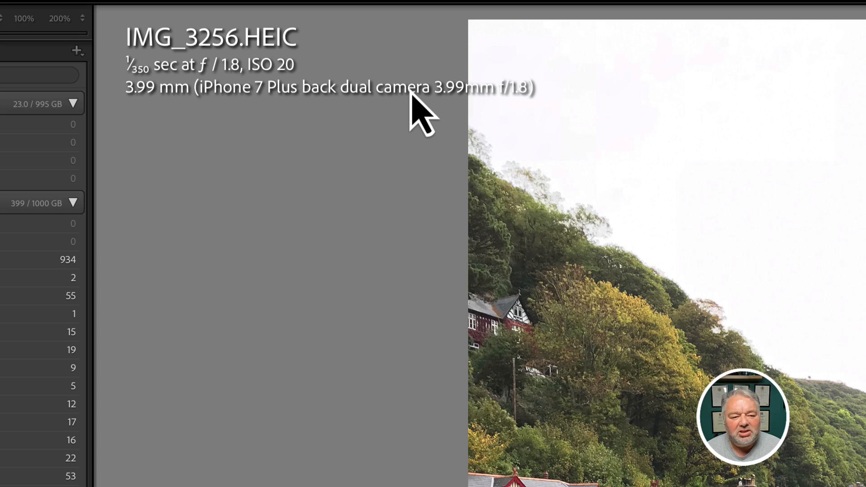
key("i")
key("i")
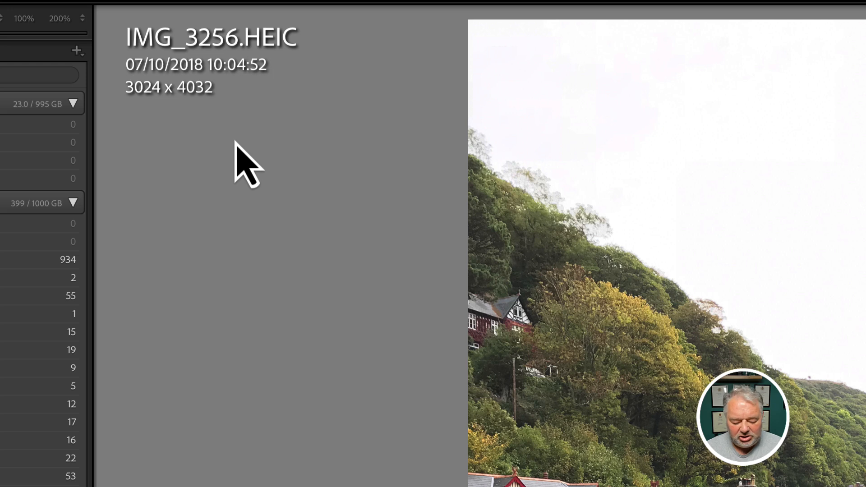
key("i")
key("i")
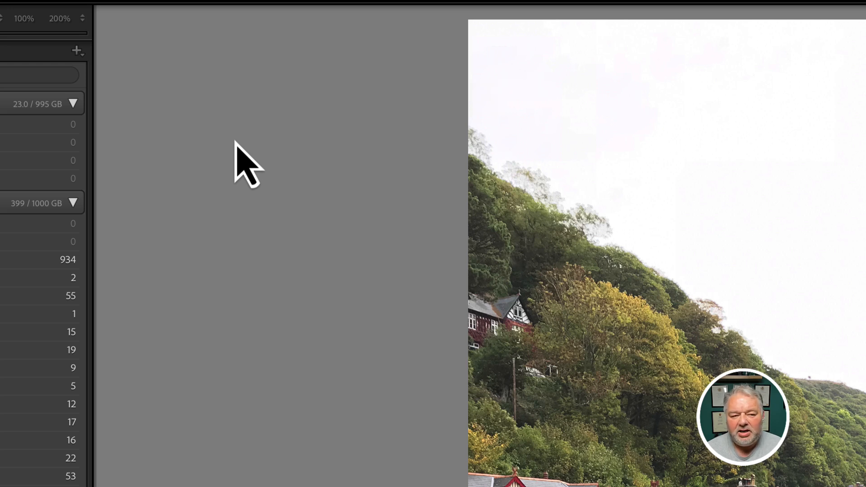
key("i")
key("i")
key("i")
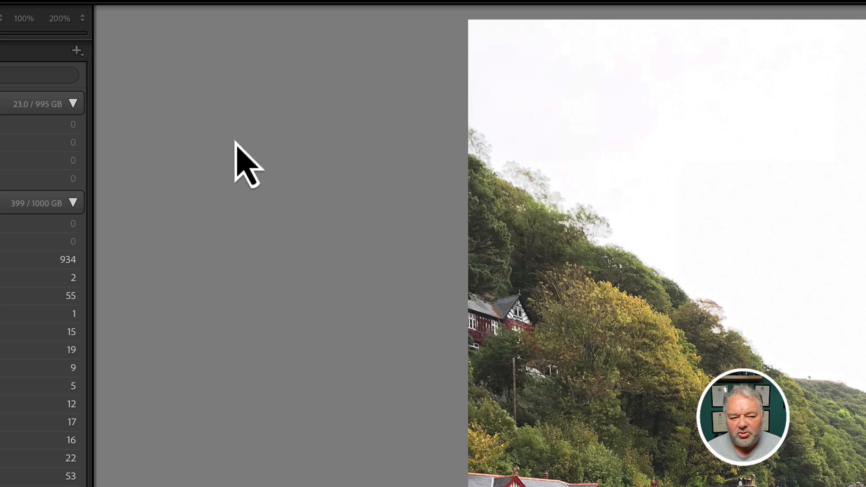
key("i")
key("i")
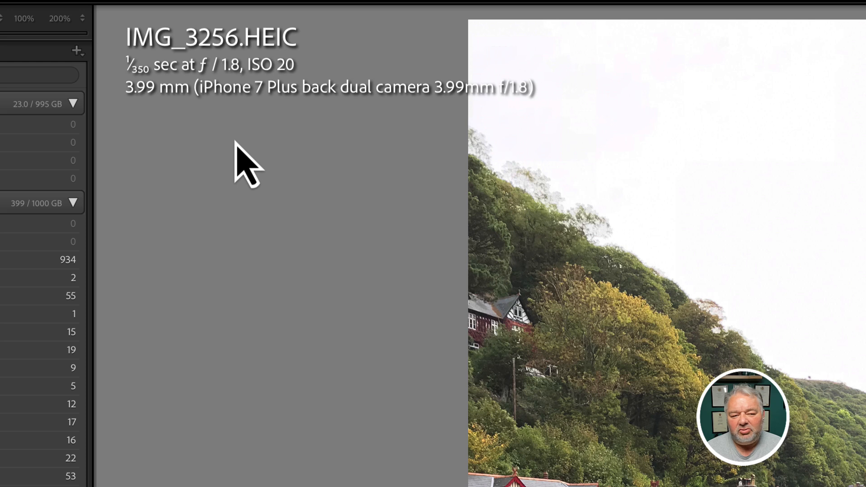
key("i")
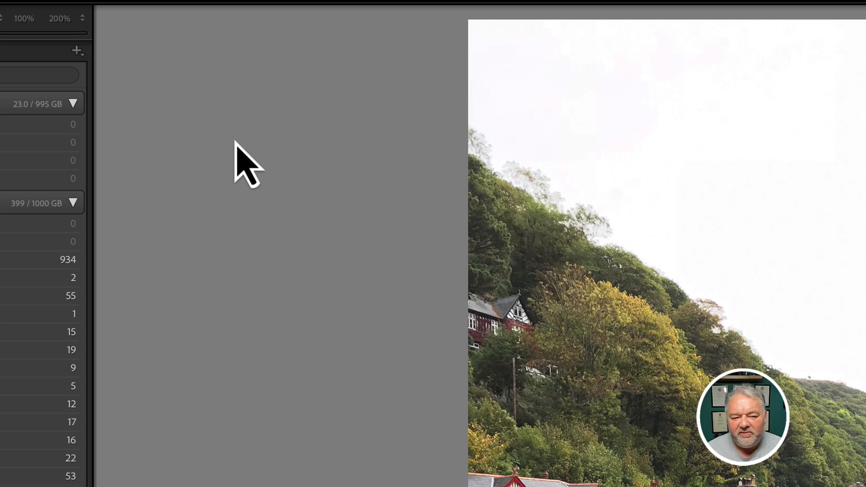
key("i")
key("i")
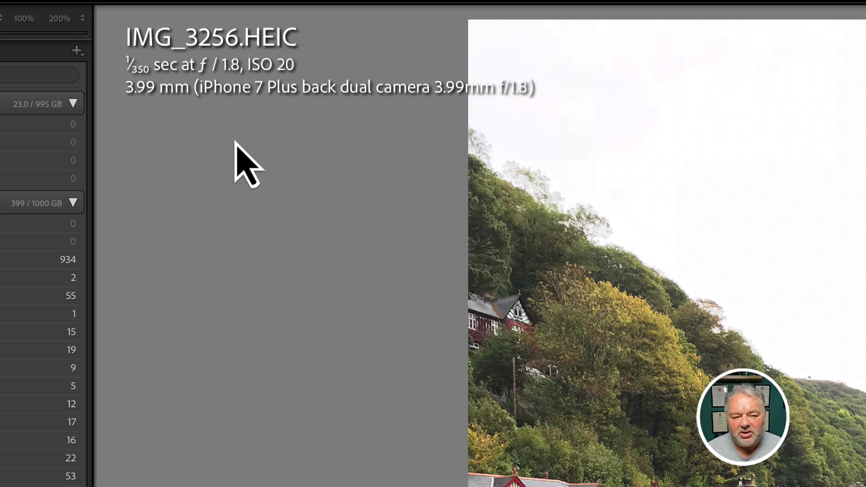
key("i")
key("i")
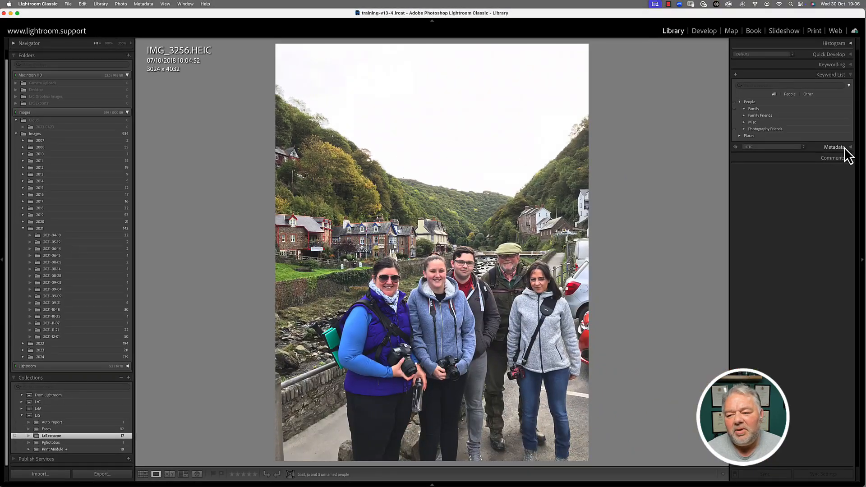
Expand the Metadata panel and switch it to the EXIF preset.
left_click(839, 148)
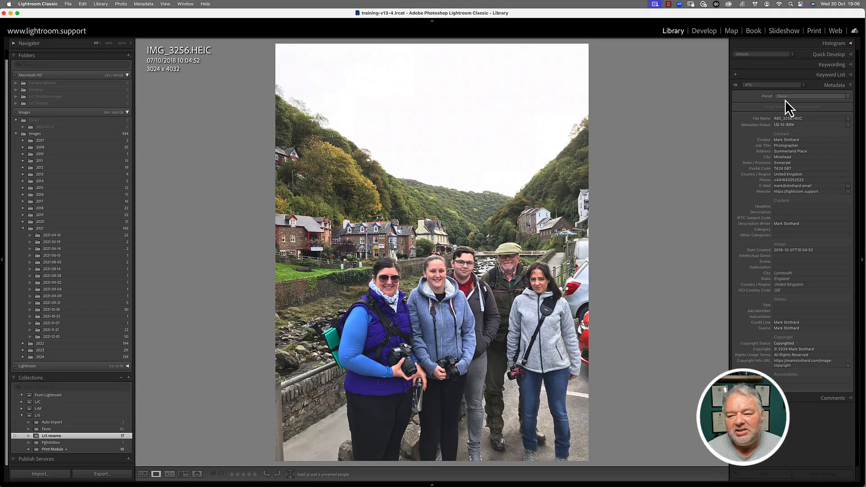
left_click(768, 87)
left_click(767, 70)
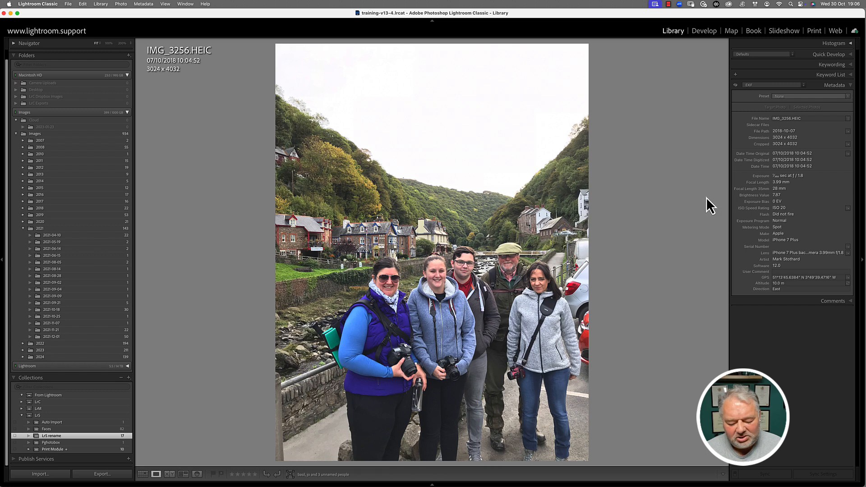
Step through the collection photos from APC_5142-hdr.dng to _MG_0457.jpg.
key("Right")
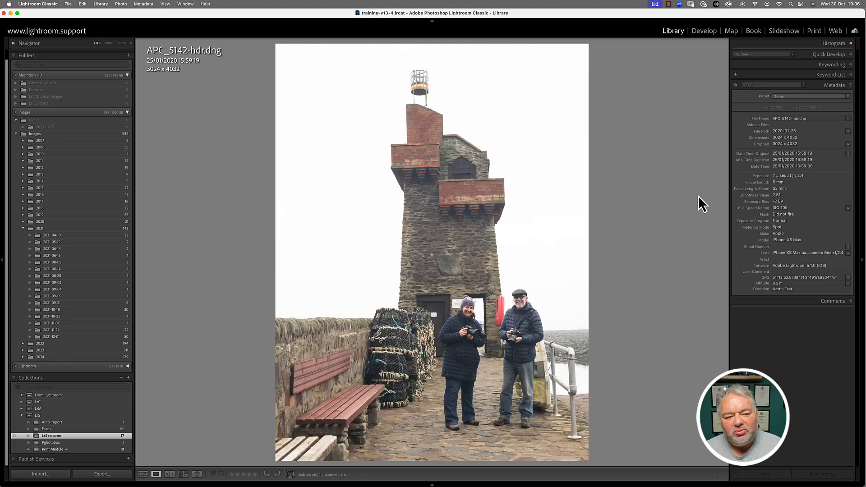
key("Right")
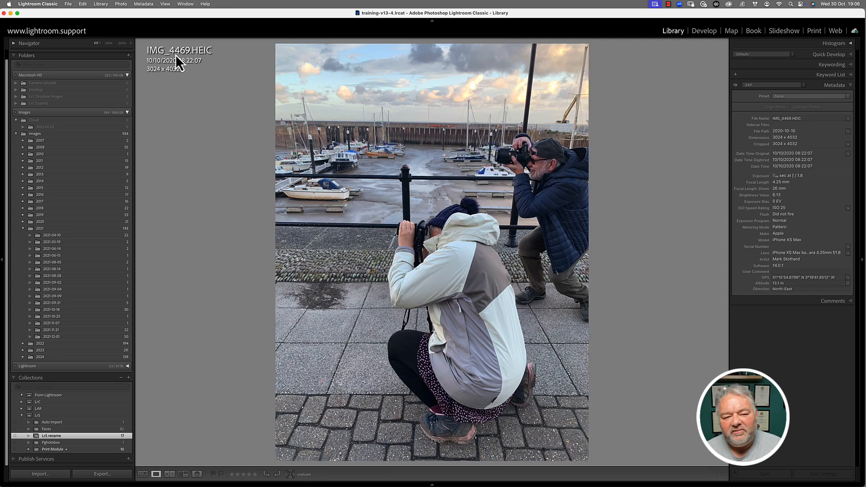
key("Right")
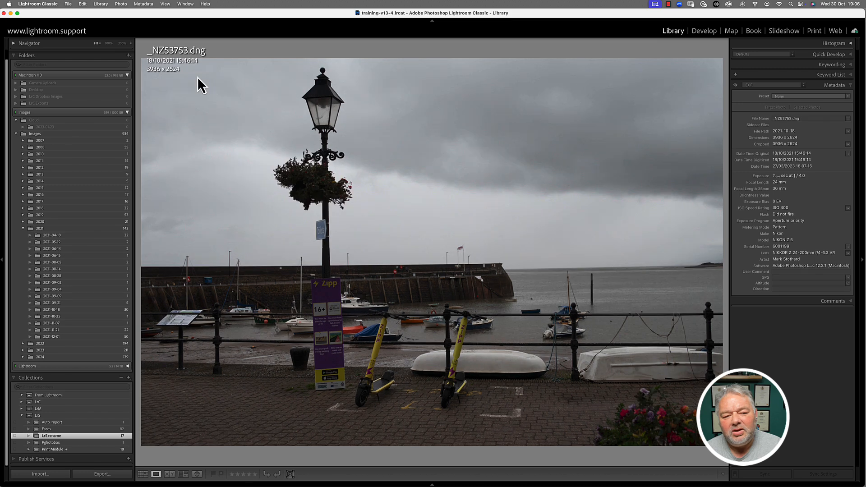
key("Right")
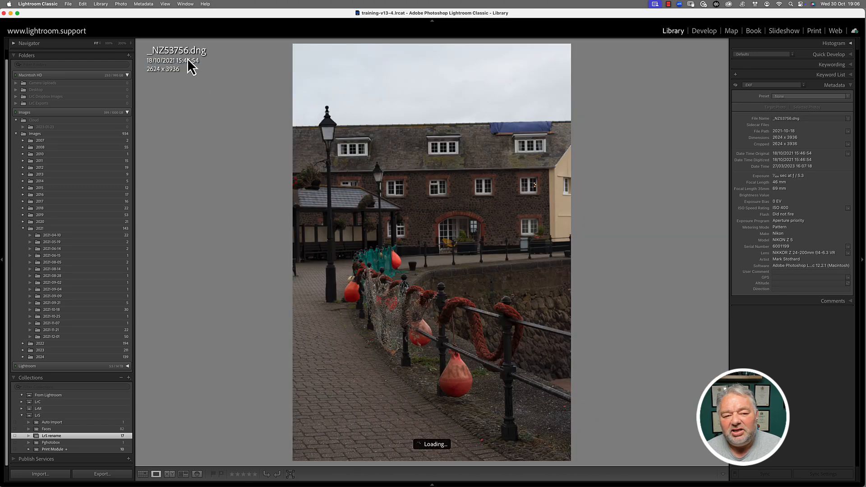
key("Right")
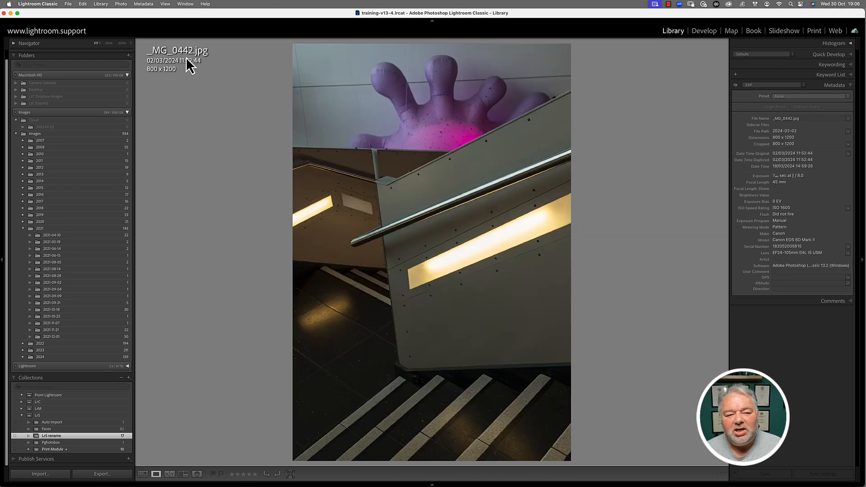
key("Right")
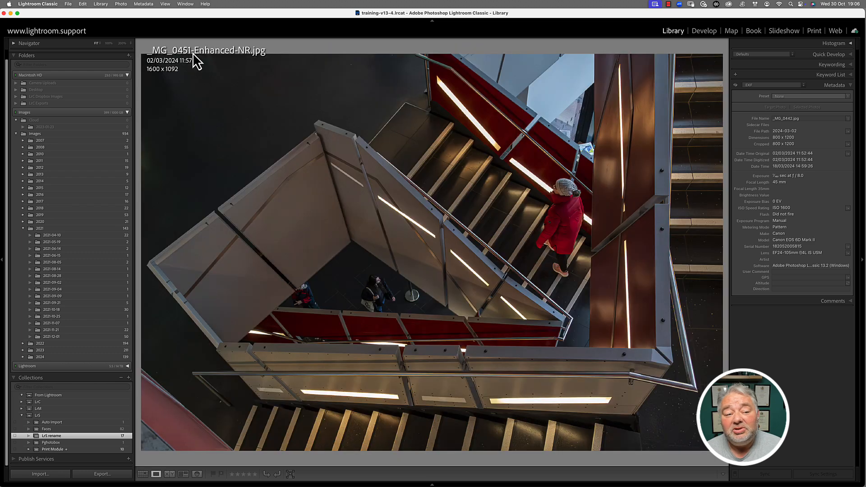
key("Right")
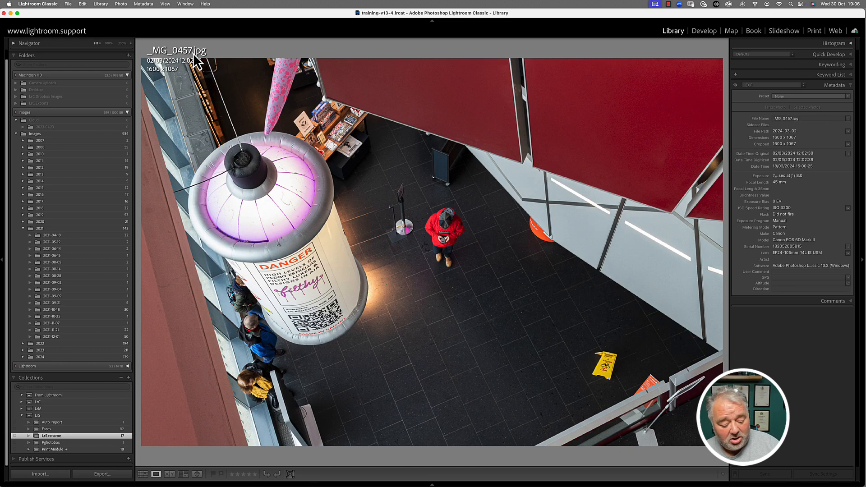
Return to Grid view and select IMG_3256.HEIC to show its EXIF metadata.
key("g")
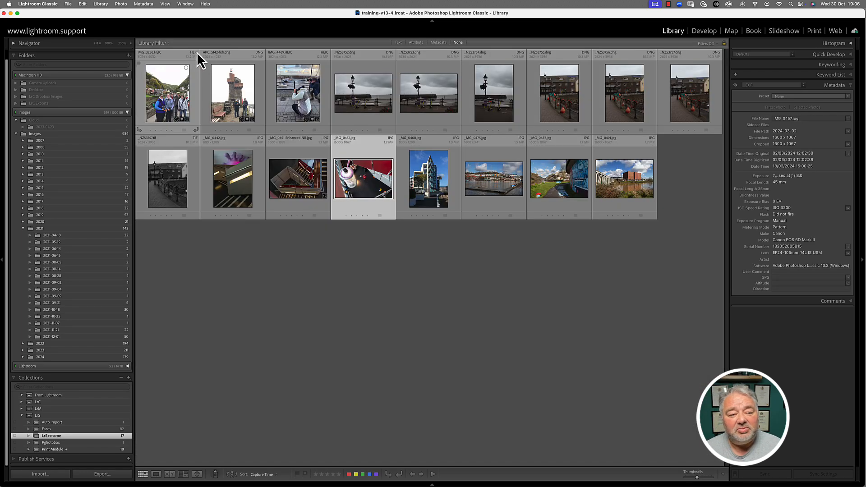
left_click(178, 88)
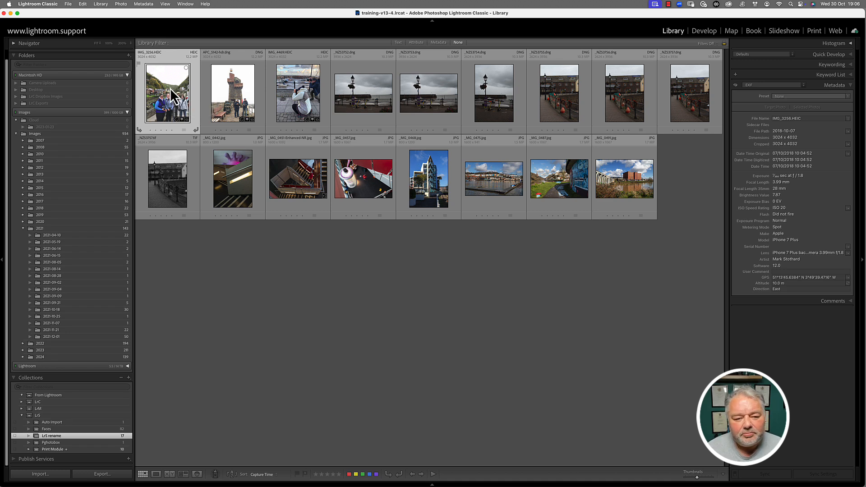
left_click(616, 273)
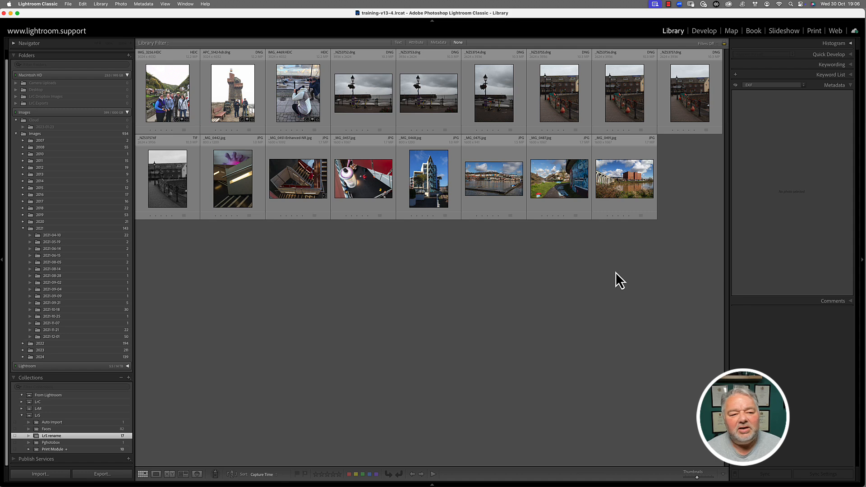
left_click(181, 103)
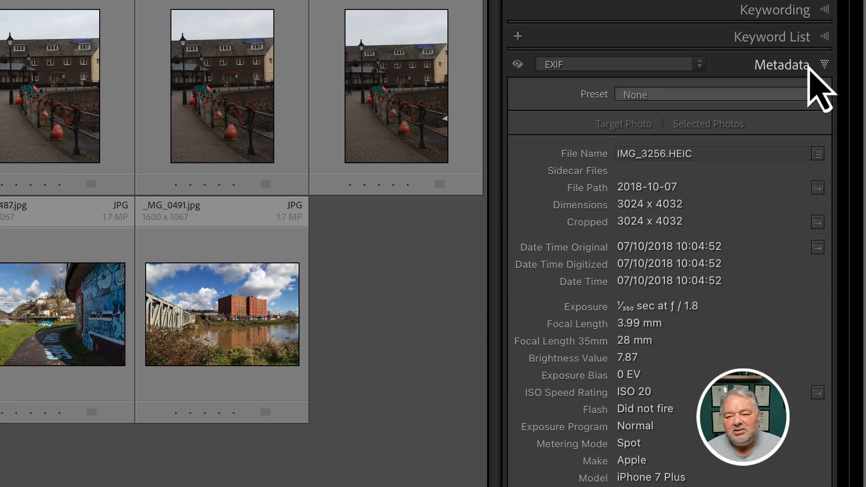
Prefix the file name with iphone_ to make iphone_IMG_3256.HEIC, and check it full-size.
left_click(641, 154)
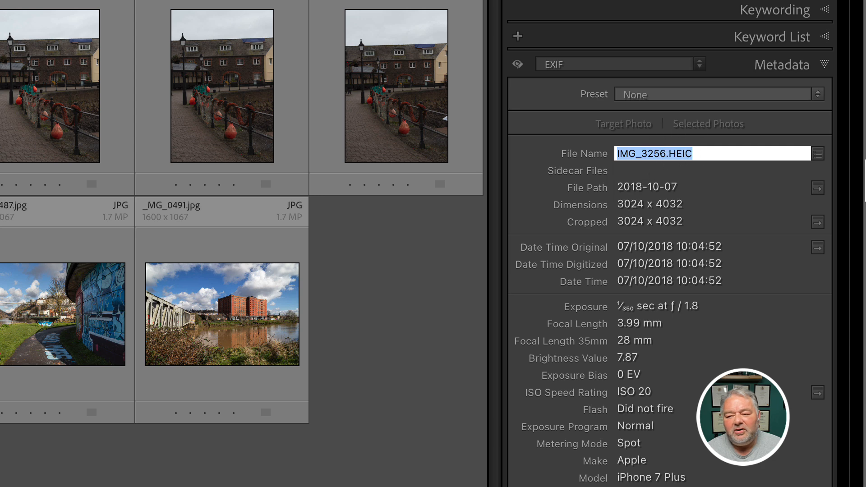
key("Left")
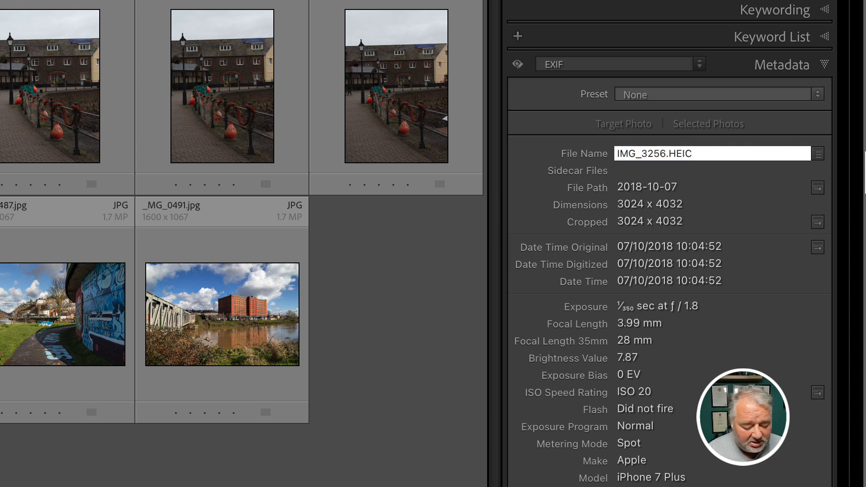
key("Delete")
type("iphone_")
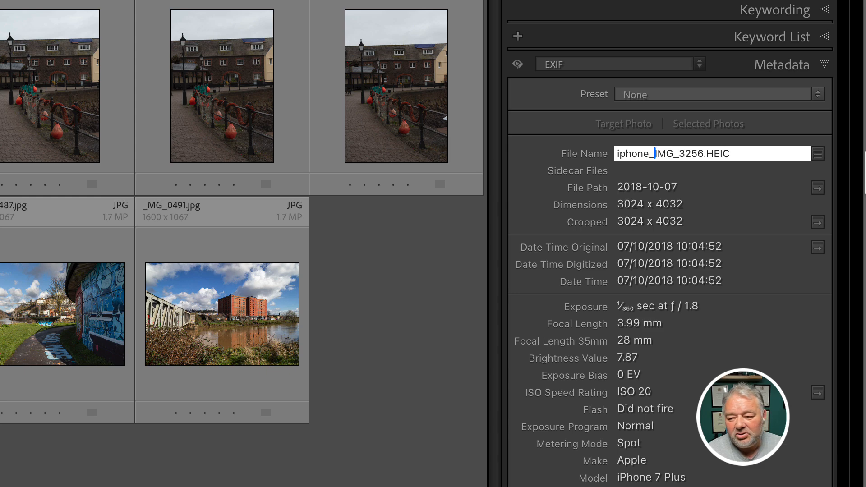
key("Return")
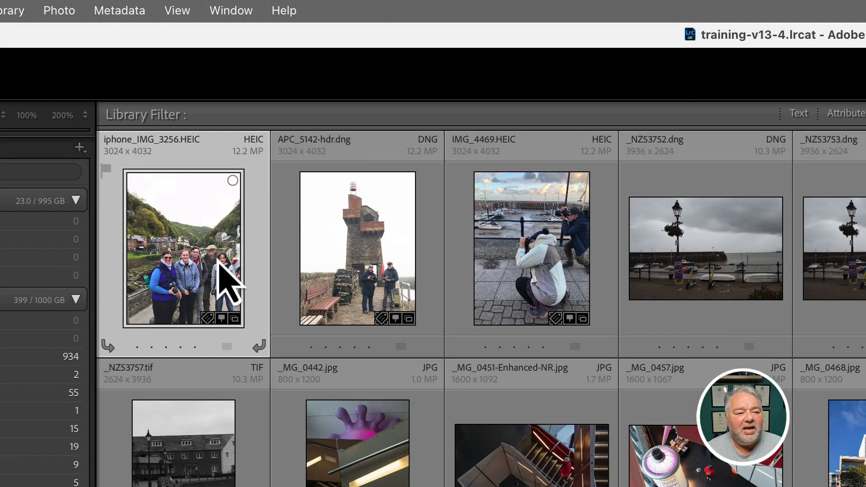
double_click(187, 260)
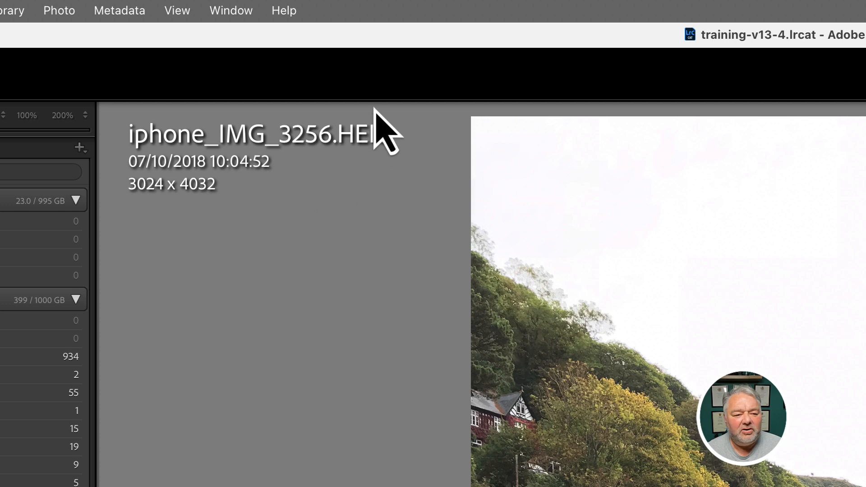
double_click(316, 246)
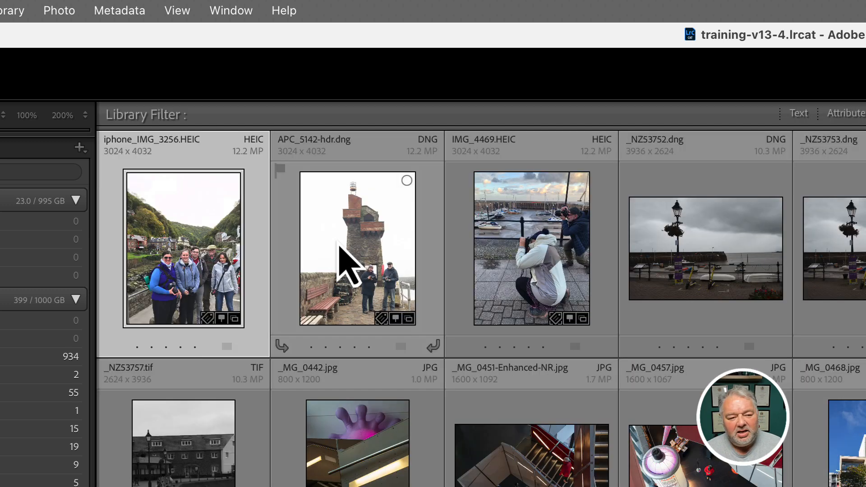
right_click(220, 211)
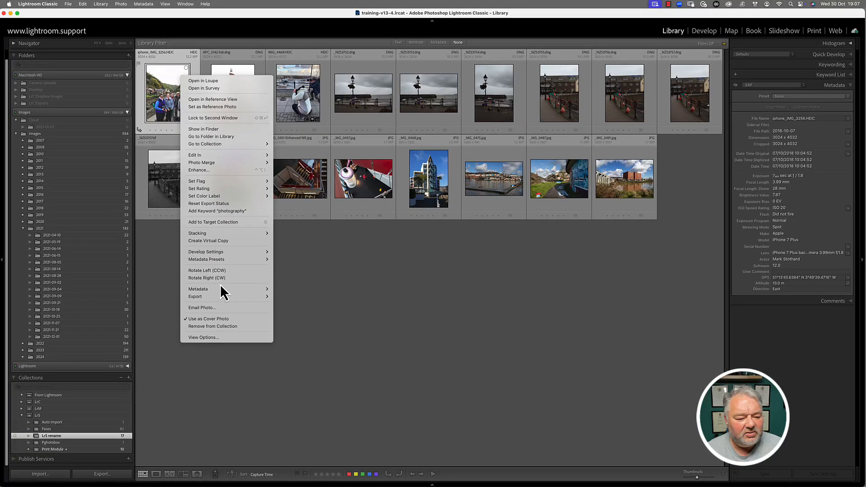
left_click(213, 130)
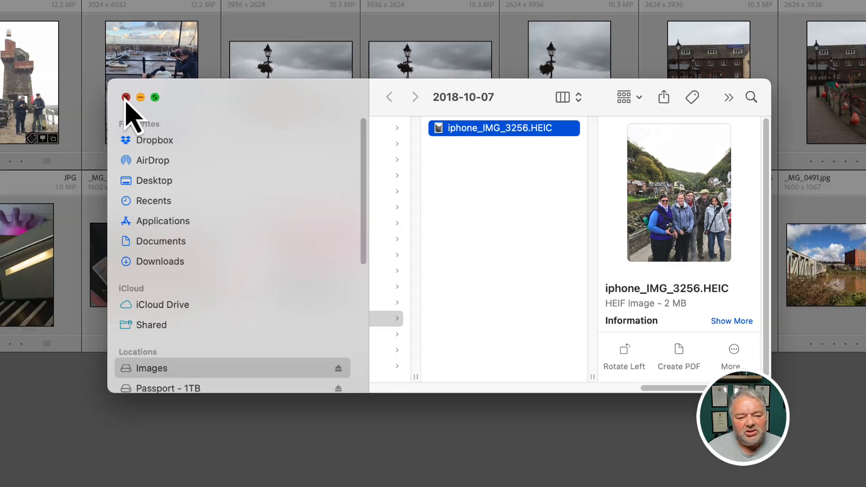
left_click(50, 95)
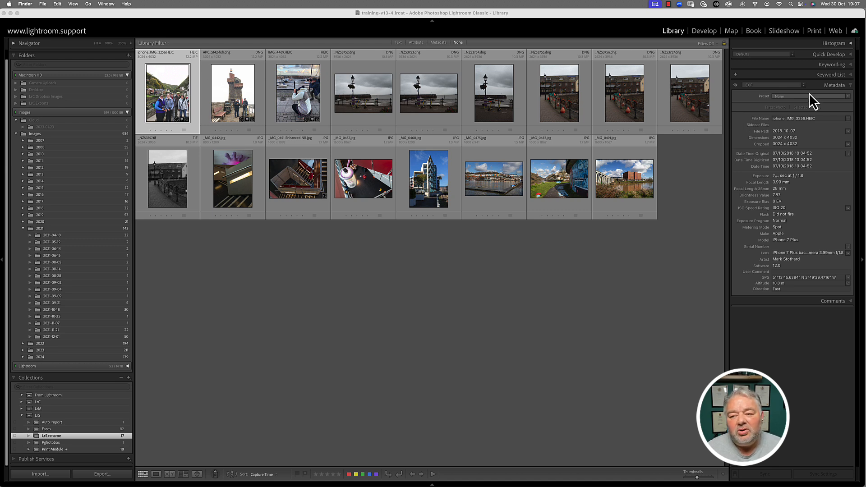
Rename the photo back to IMG_3256.HEIC with the Original File Name preset, then view it full size.
left_click(800, 118)
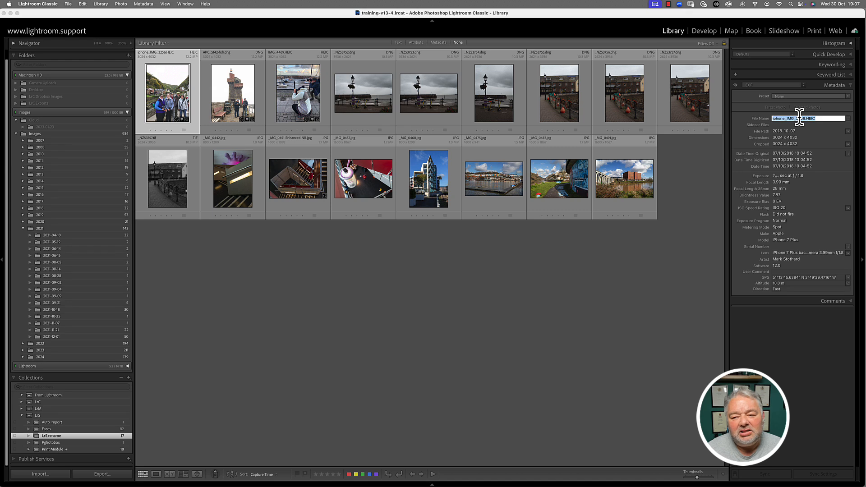
left_click(848, 119)
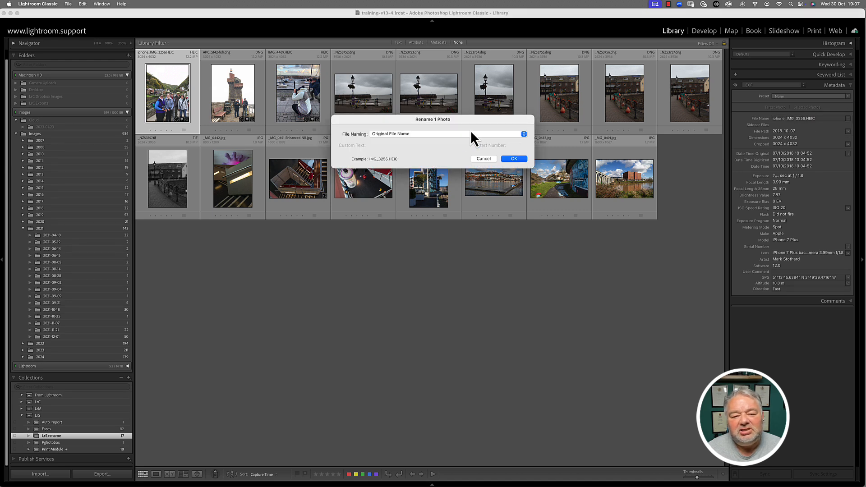
left_click(442, 135)
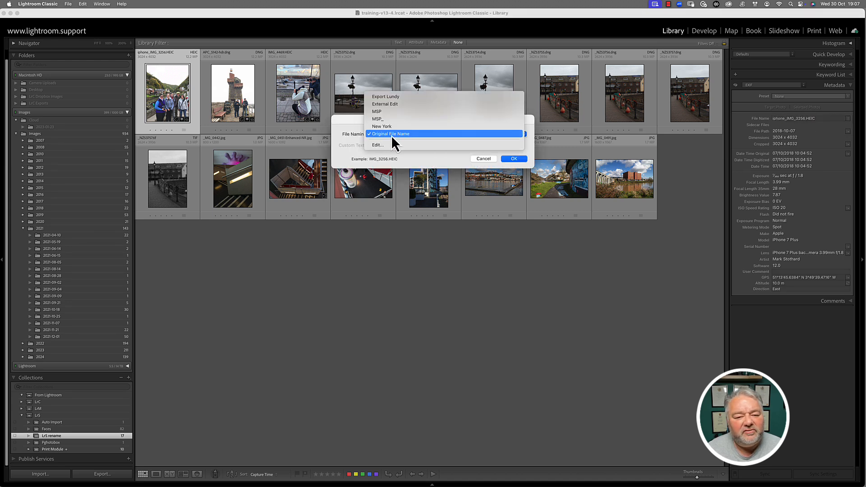
left_click(388, 135)
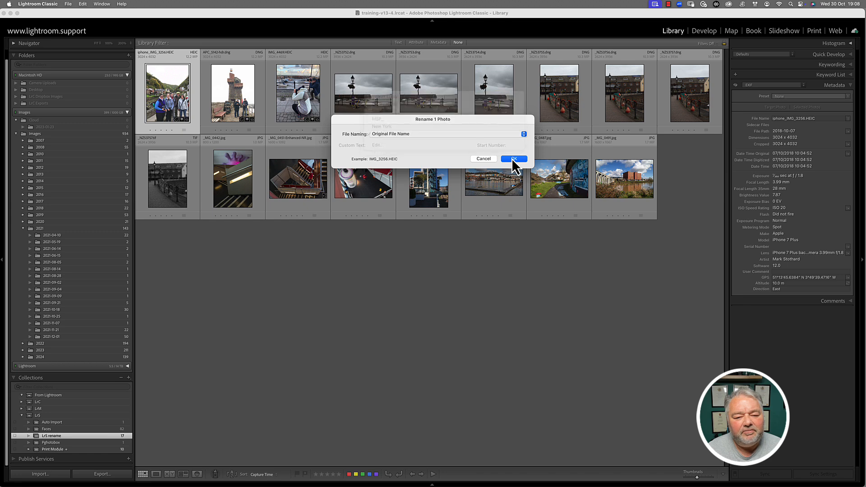
left_click(514, 159)
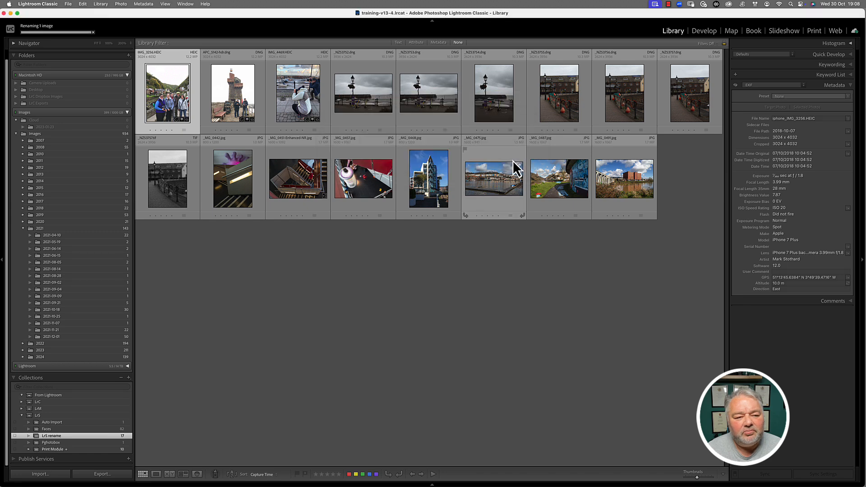
double_click(183, 101)
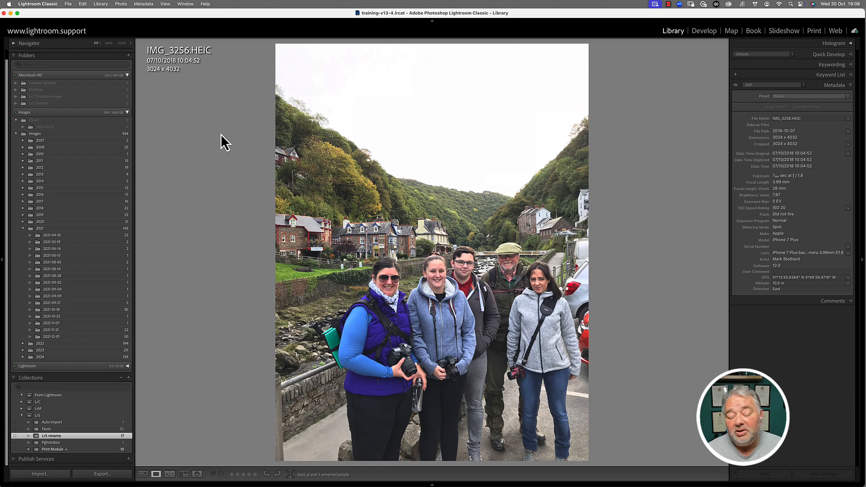
Return to Grid view, leaving the File Name field as IMG_3256.HEIC.
key("g")
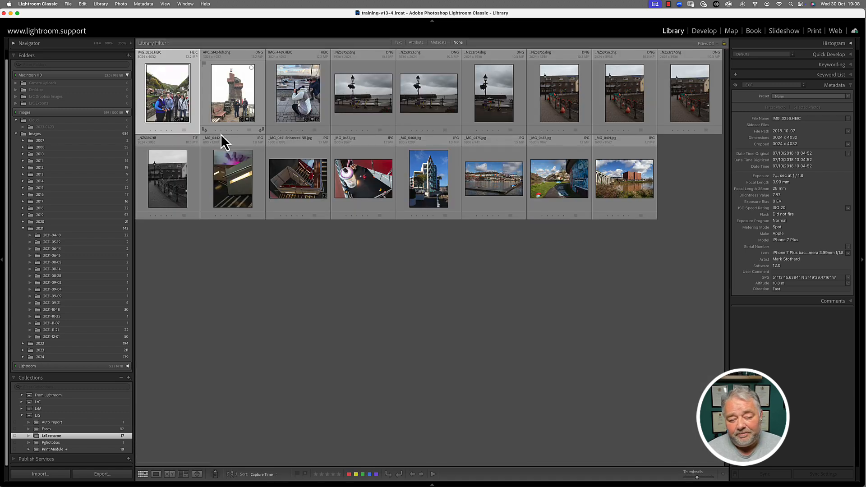
left_click(809, 119)
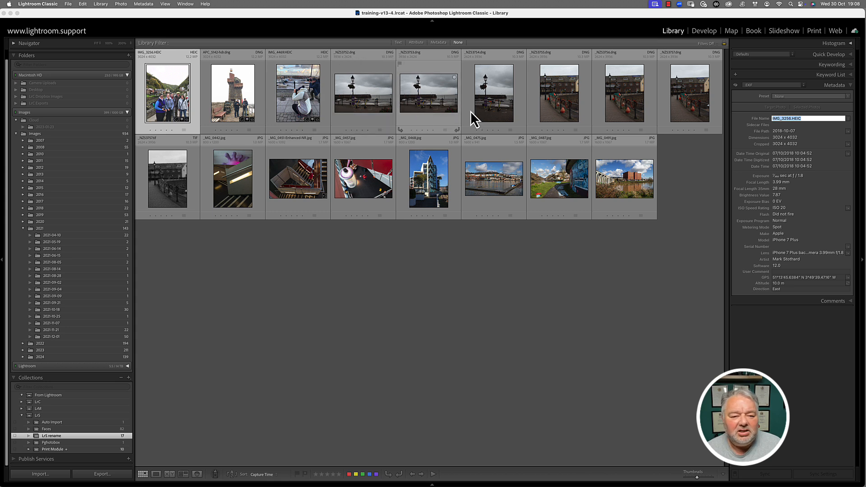
left_click(810, 119)
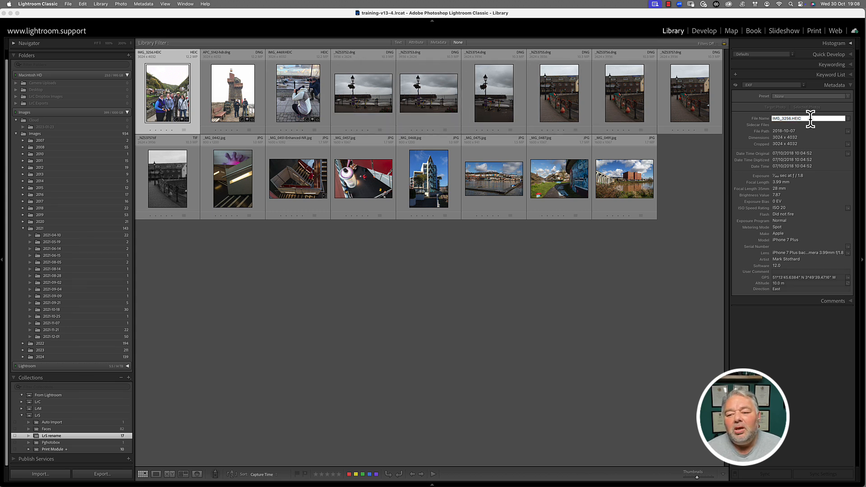
left_click(700, 205)
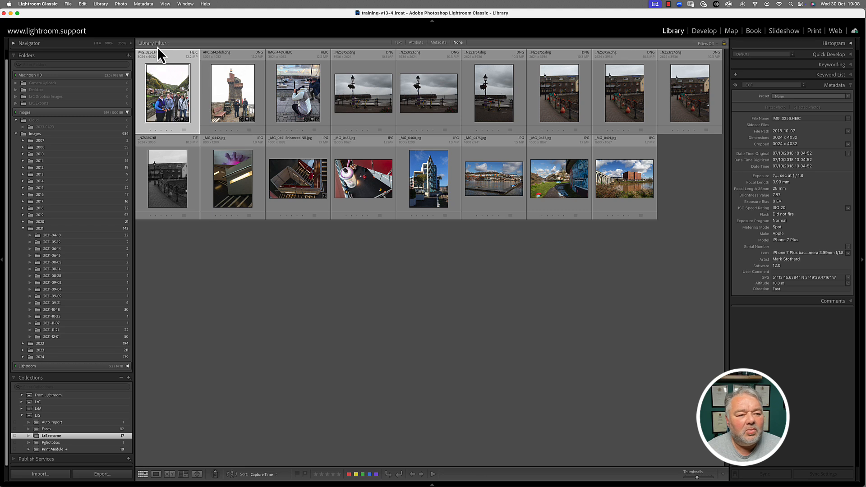
Open Library > Rename Photo and show the File Naming preset list.
left_click(100, 4)
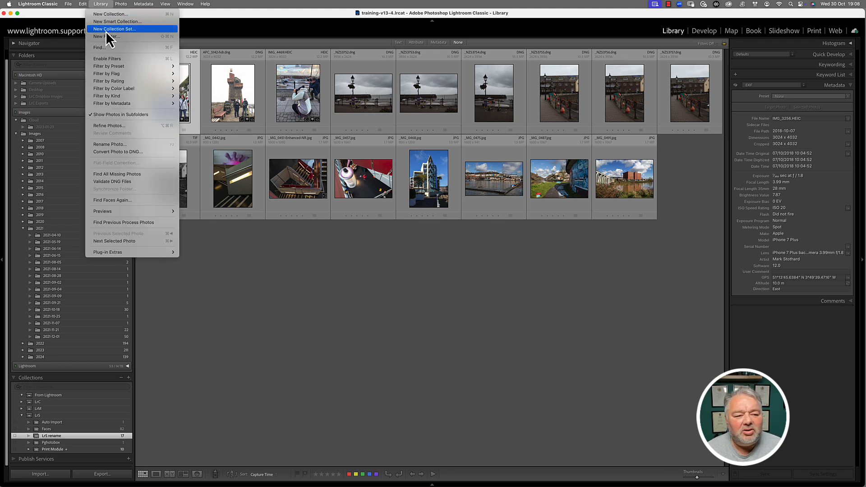
left_click(112, 143)
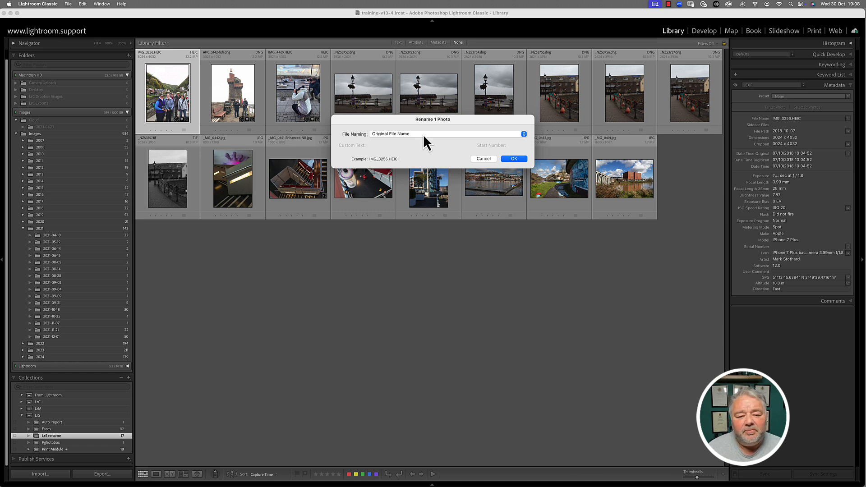
left_click(394, 133)
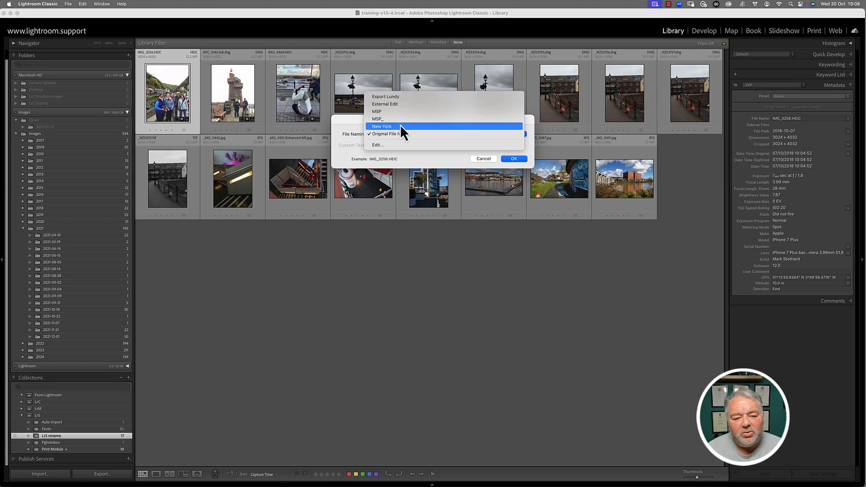
Open the Filename Template Editor and review the Image Name token options.
left_click(388, 147)
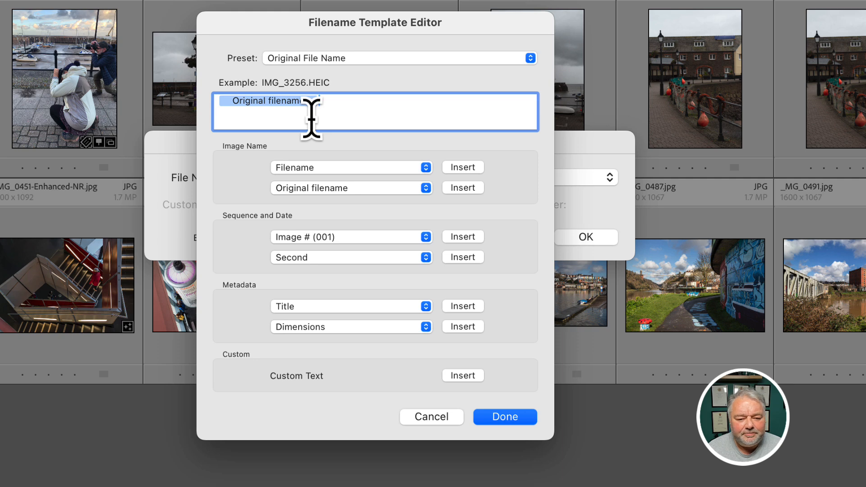
left_click(346, 171)
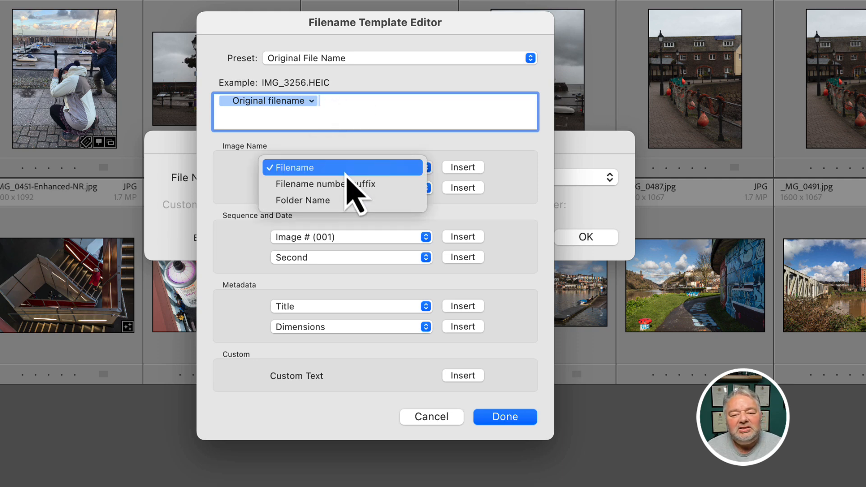
left_click(347, 172)
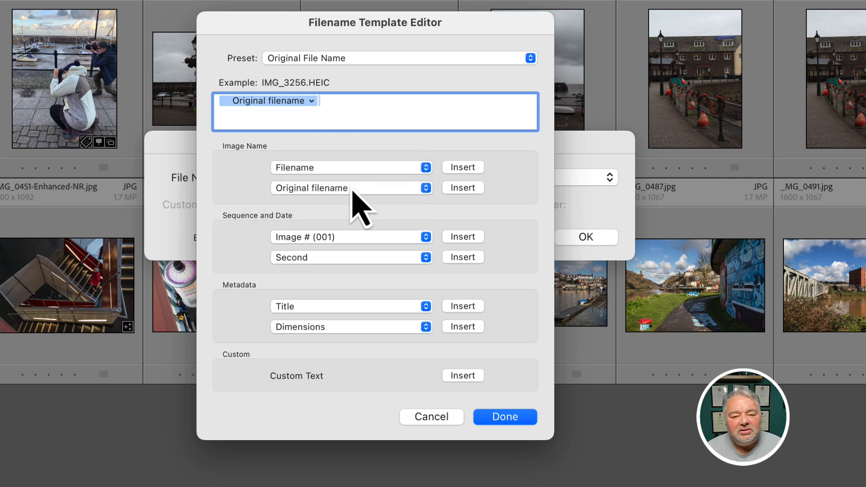
left_click(352, 192)
left_click(361, 189)
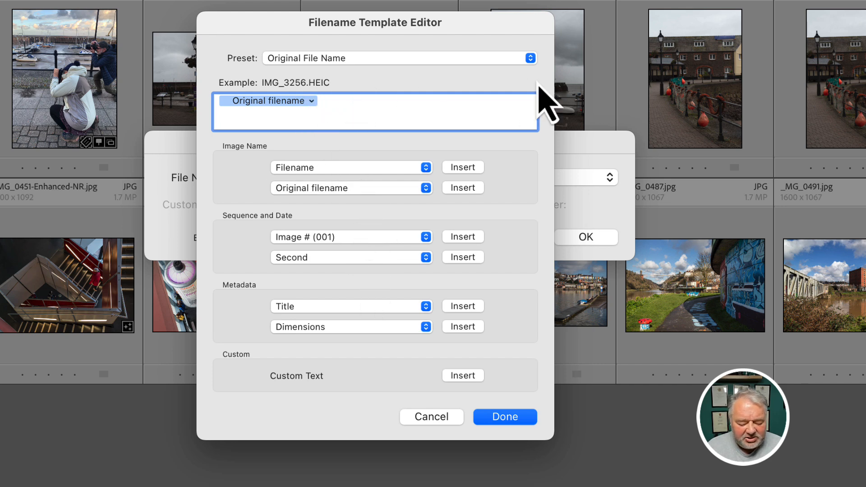
Build the template Exmoor_ plus the Original filename token, giving Exmoor_IMG_3256.HEIC.
key("BackSpace")
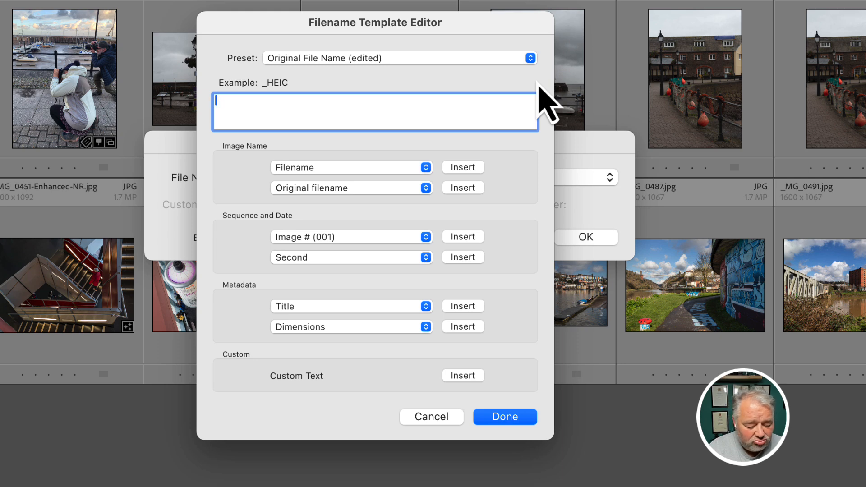
type("Exmoor")
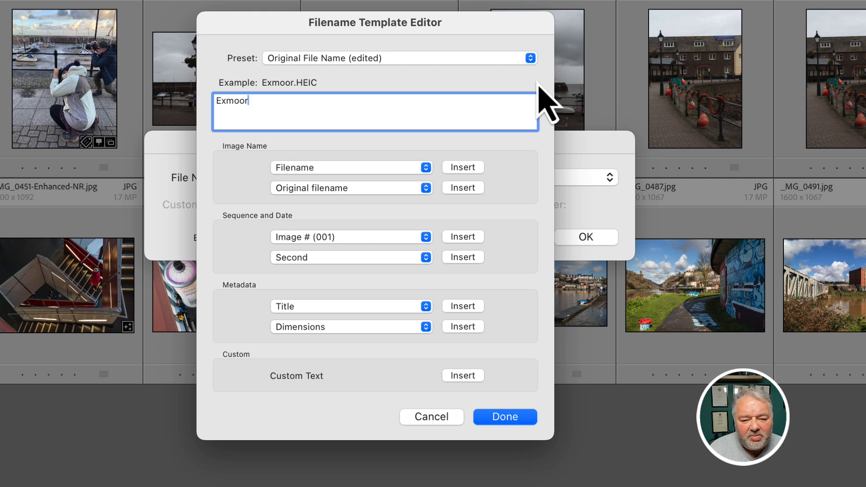
type("_")
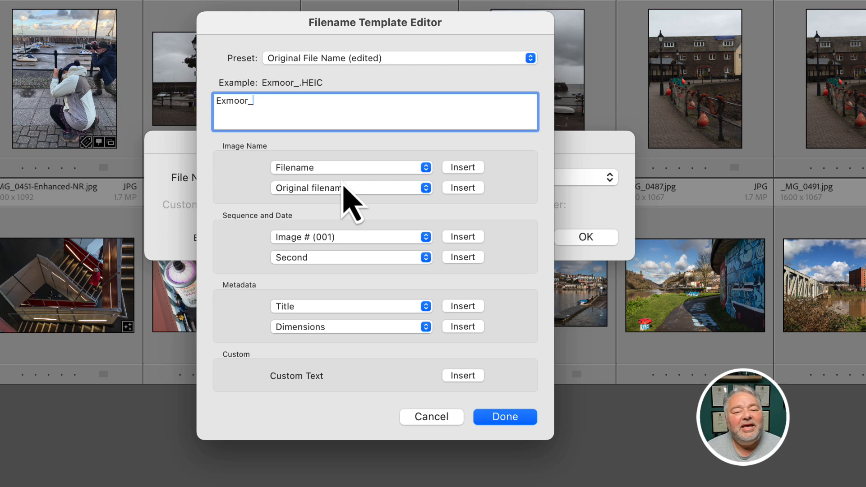
left_click(347, 169)
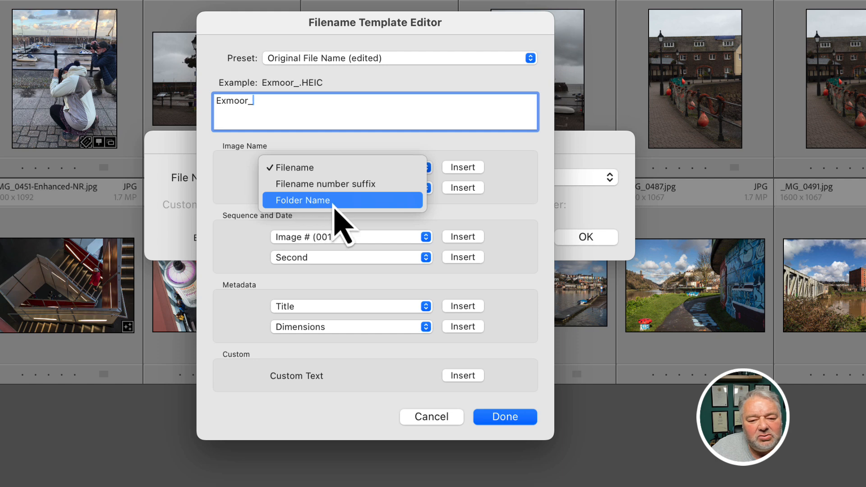
left_click(402, 150)
left_click(336, 188)
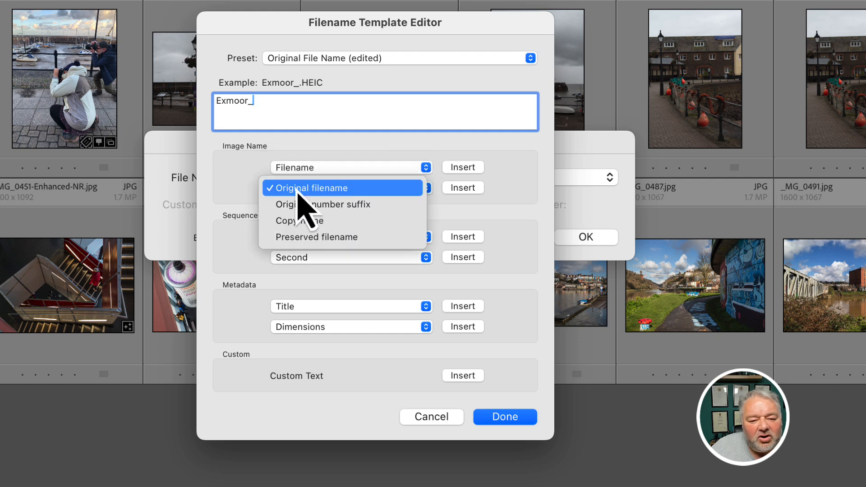
left_click(457, 194)
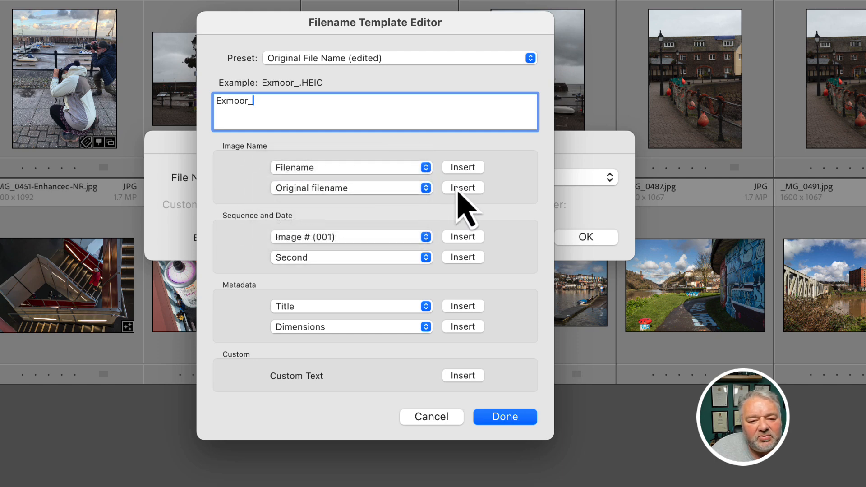
left_click(459, 190)
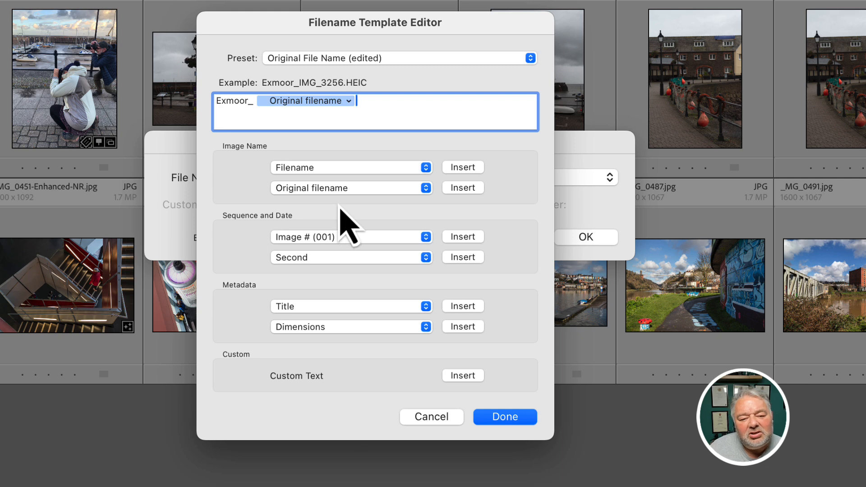
Change the template to Smith&Jones_, Date (YYYY), _ and Original filename, giving Smith&Jones_2018_IMG_3256.HEIC.
left_click_drag(247, 104, 173, 87)
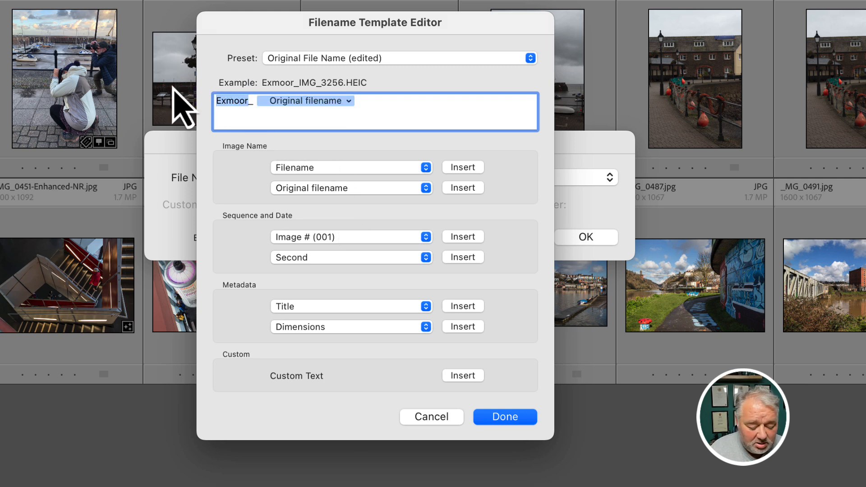
type("Smith&")
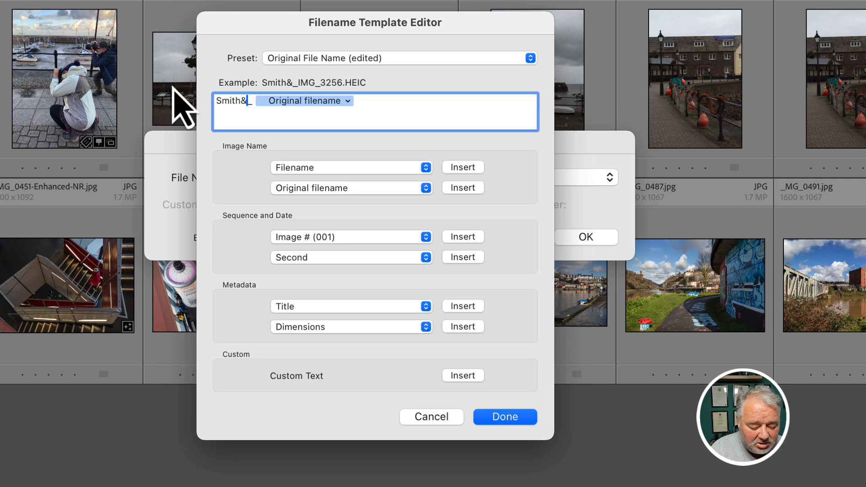
type("Jones")
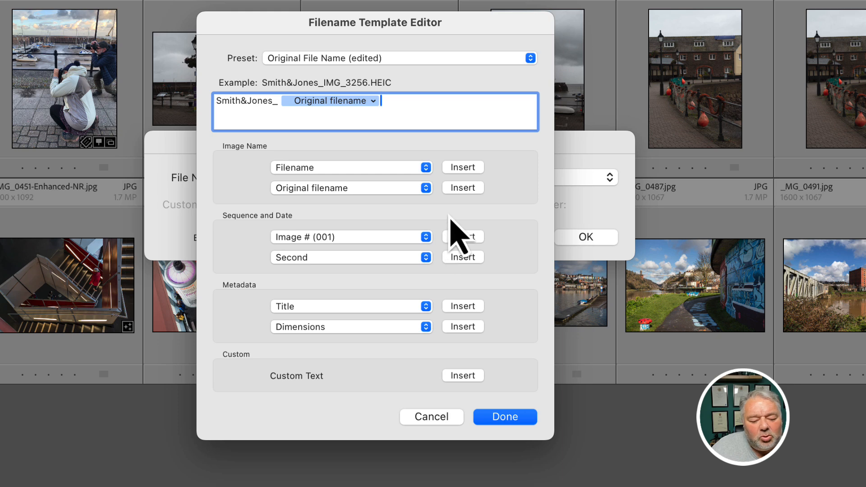
key("BackSpace")
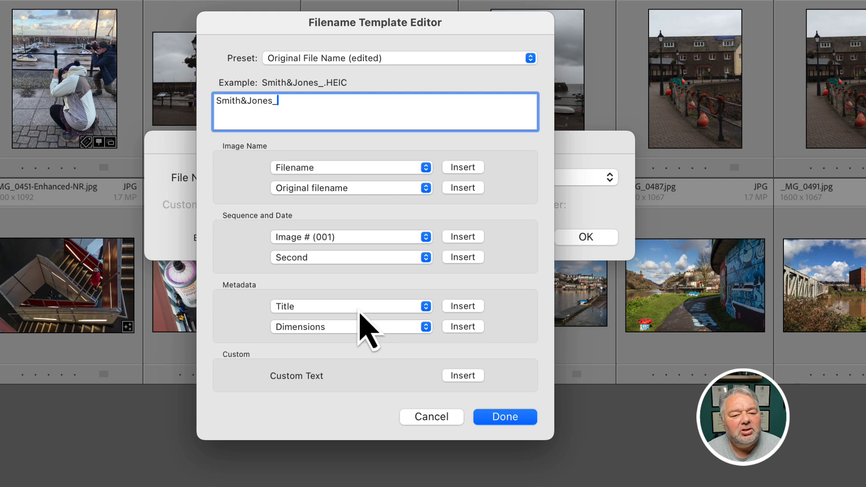
left_click(357, 258)
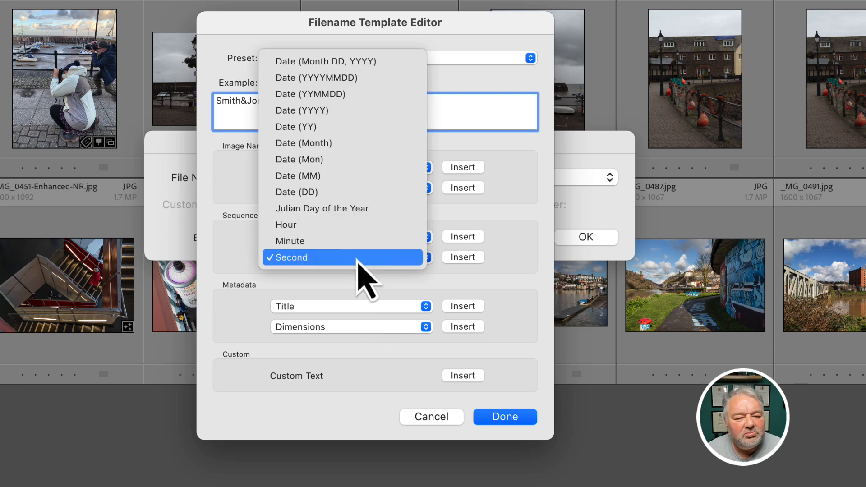
left_click(362, 110)
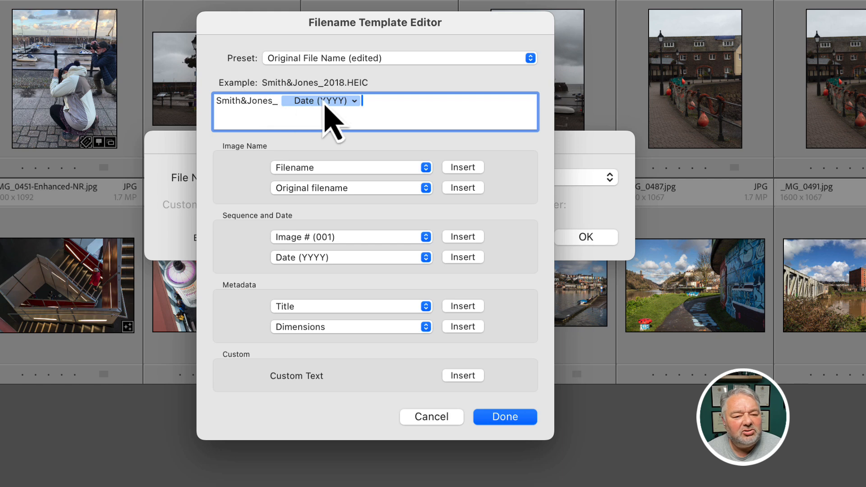
type("_")
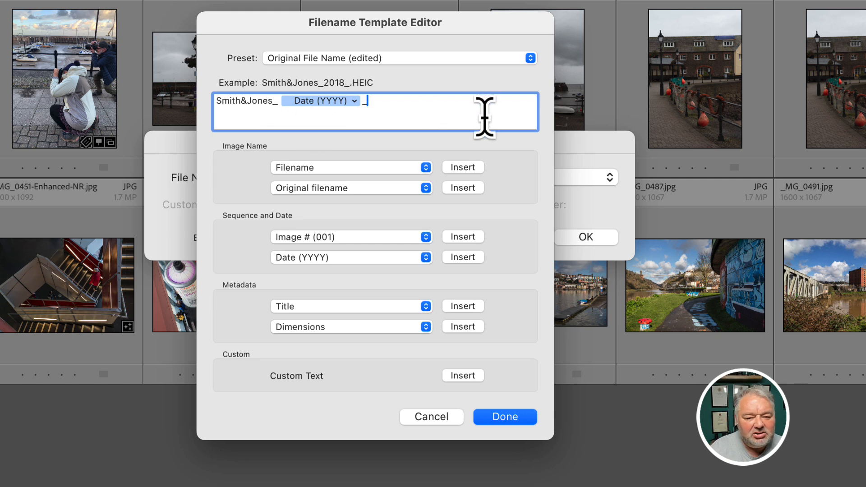
left_click(462, 187)
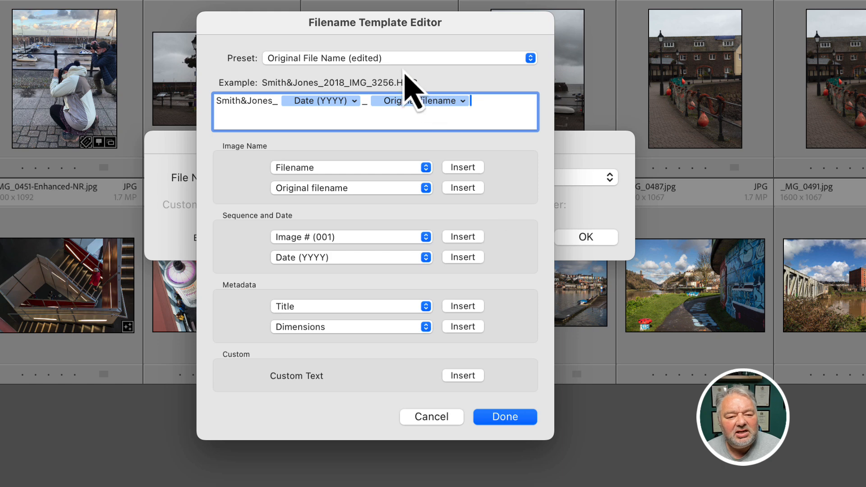
left_click(389, 58)
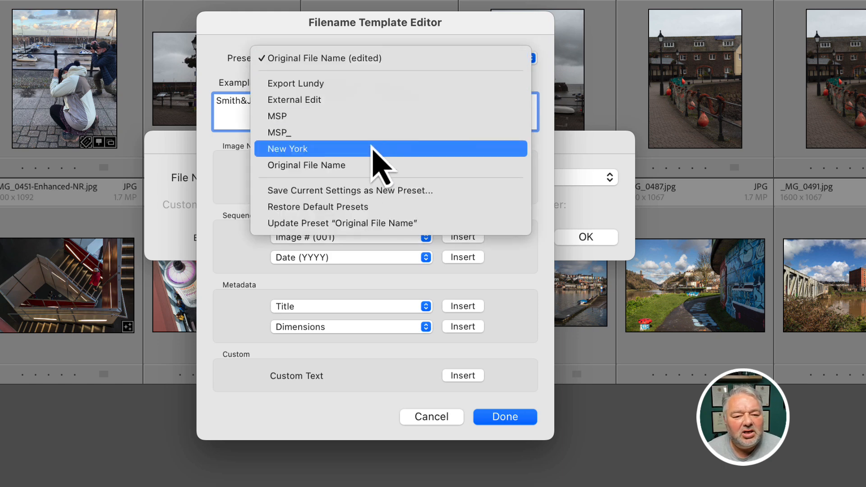
Save the naming template as preset 'Smith and Jones Year', then cancel the single-photo rename.
left_click(341, 192)
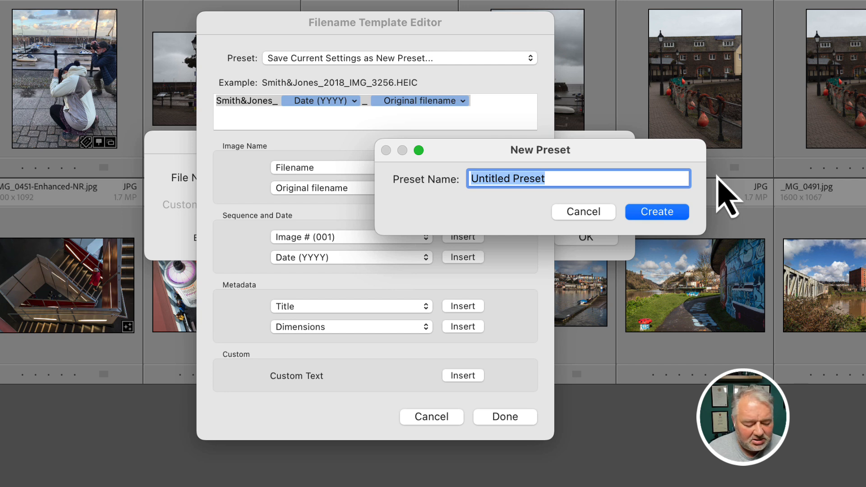
type("Smith an")
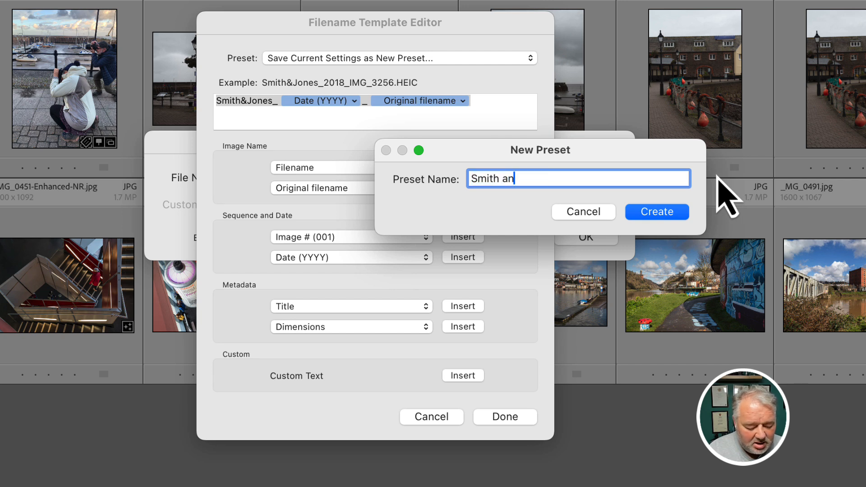
type("d Jones Year")
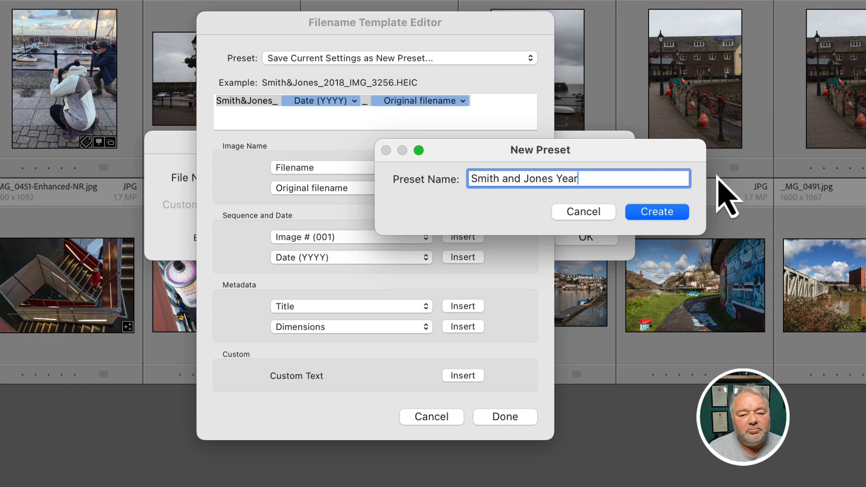
key("Return")
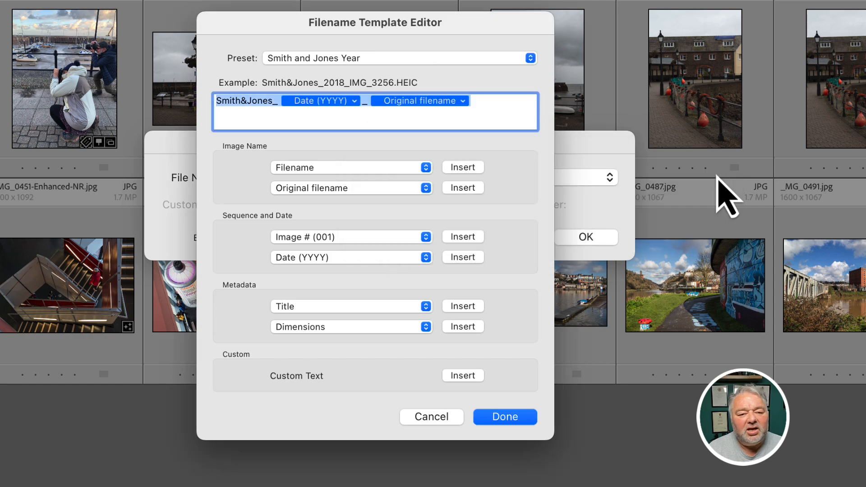
left_click(515, 424)
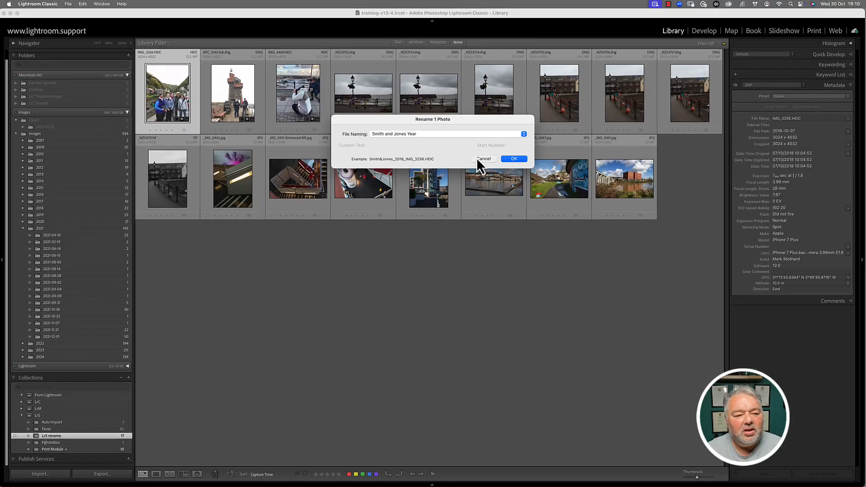
left_click(513, 237)
Select all 17 collection photos and rename them with the Smith and Jones Year preset.
key("super+a")
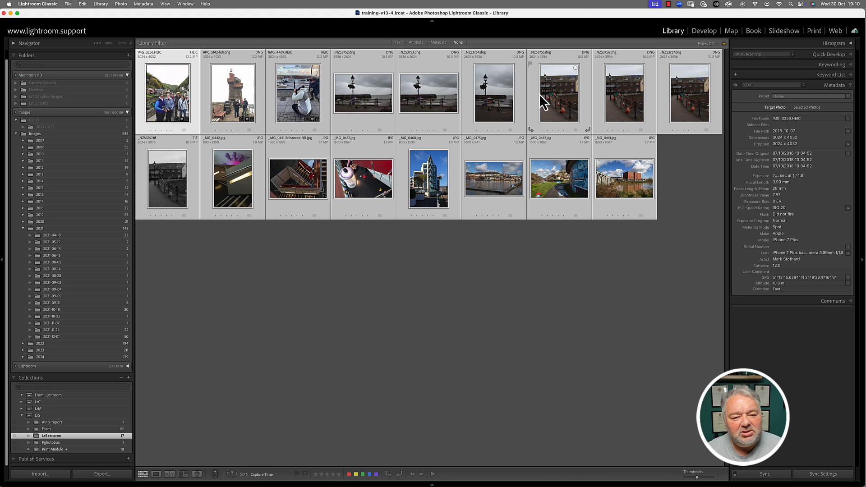
left_click(101, 4)
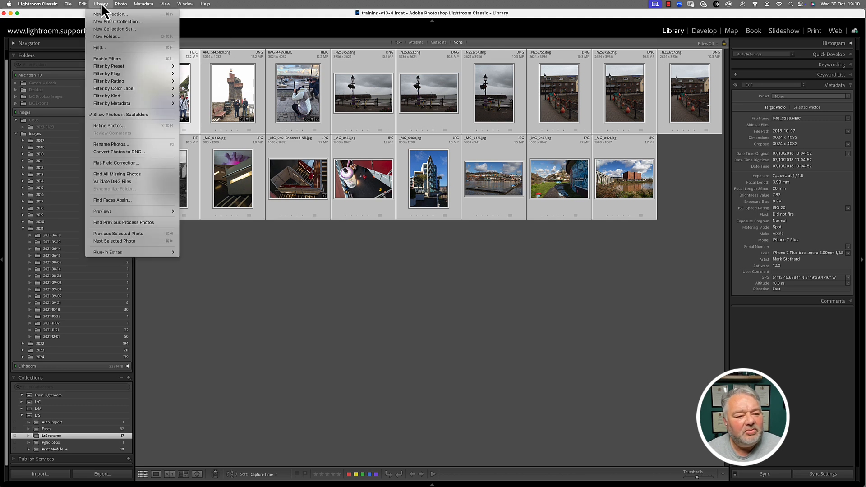
left_click(113, 144)
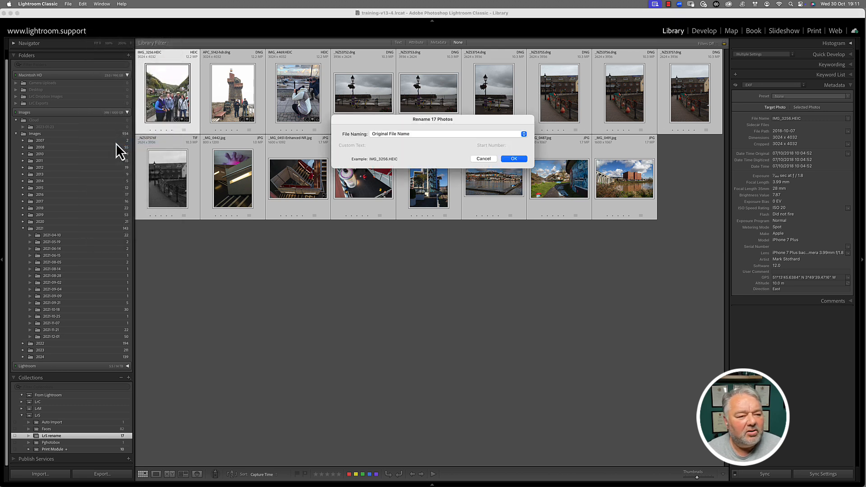
left_click(414, 131)
left_click(415, 141)
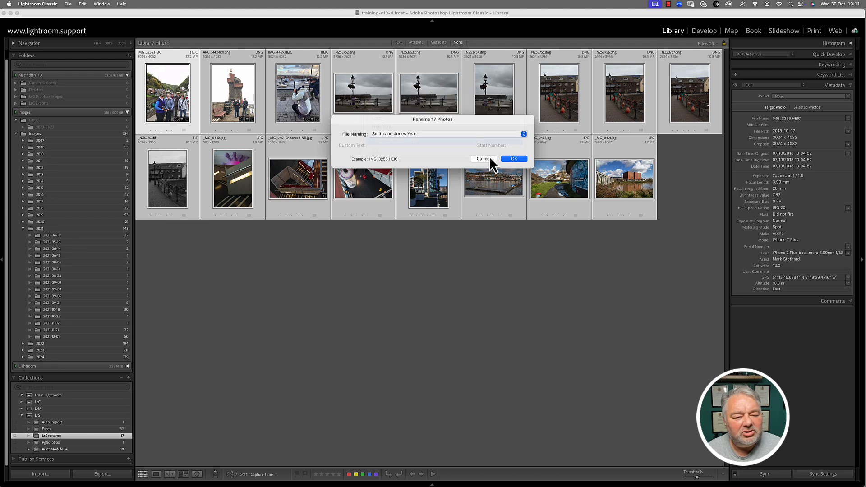
left_click(515, 160)
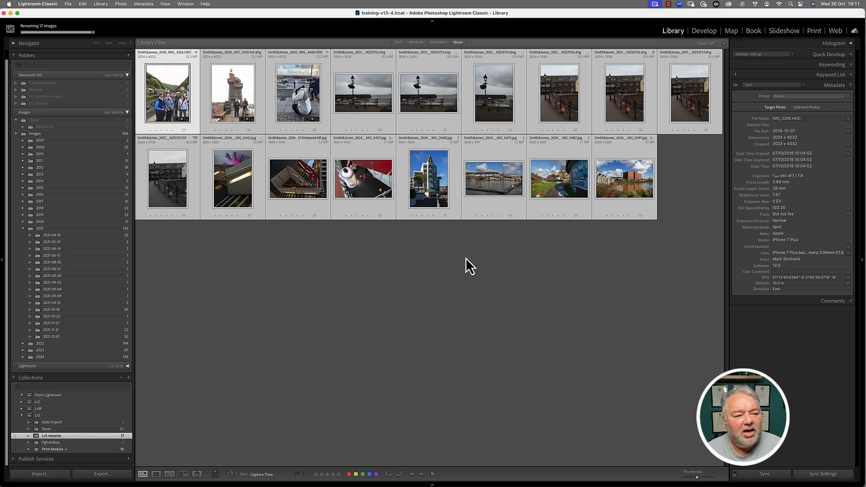
double_click(164, 99)
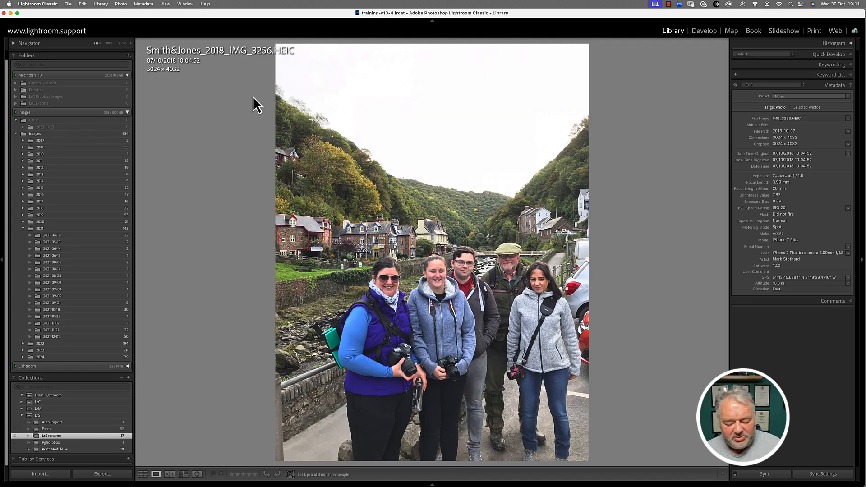
key("Right")
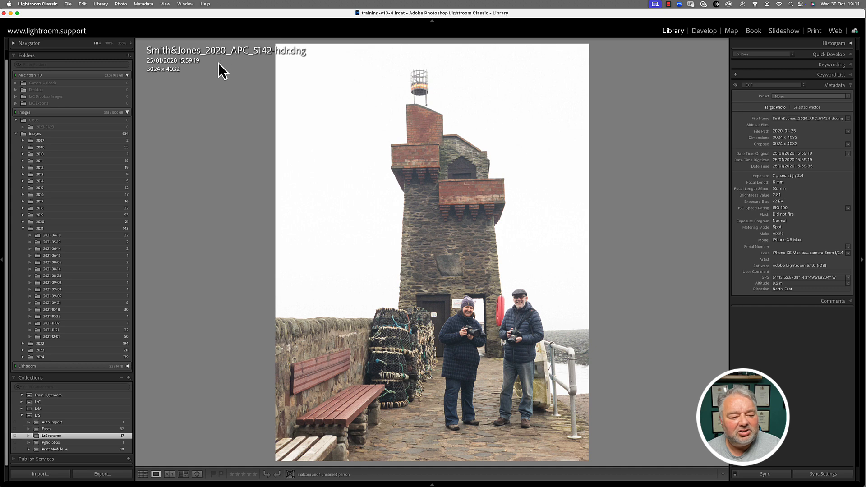
key("Right")
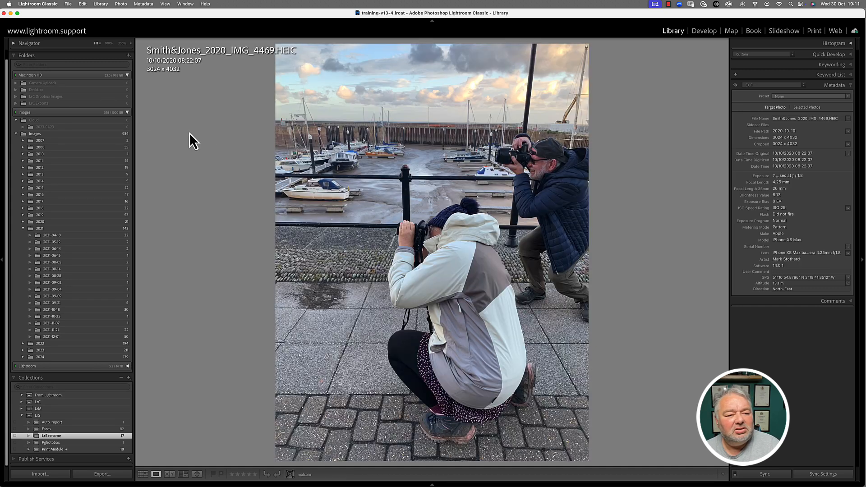
key("Right")
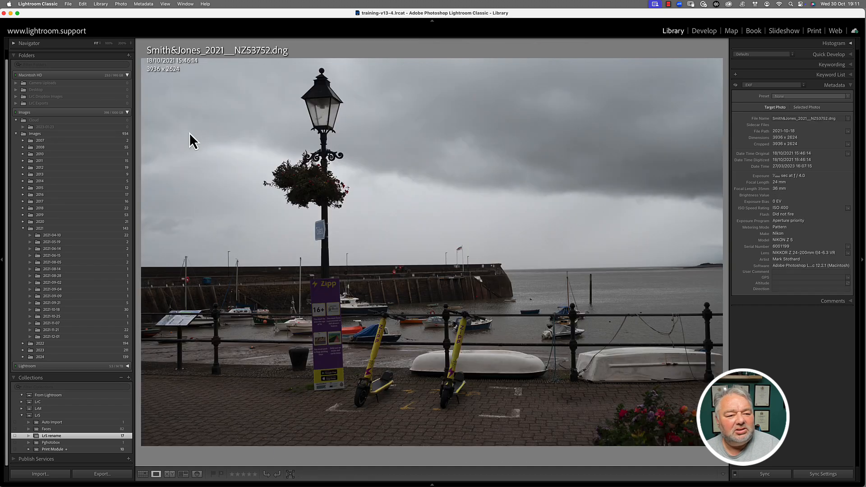
key("Right")
key("Right")
key("Right")
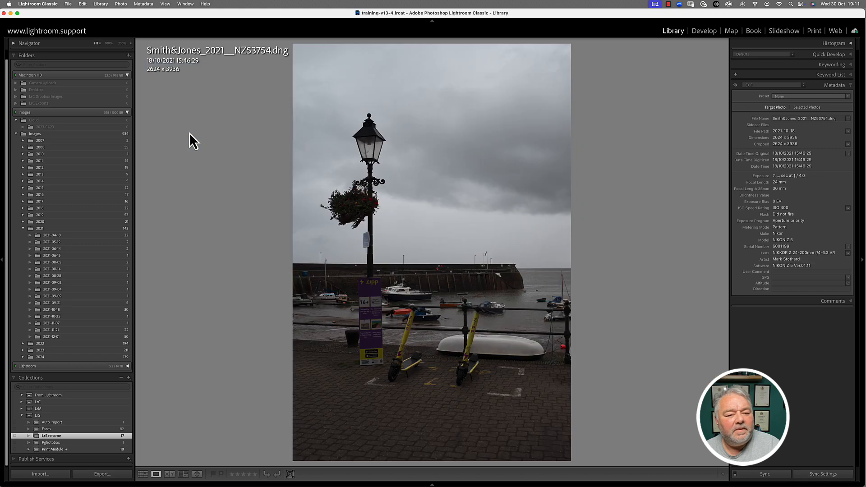
key("Right")
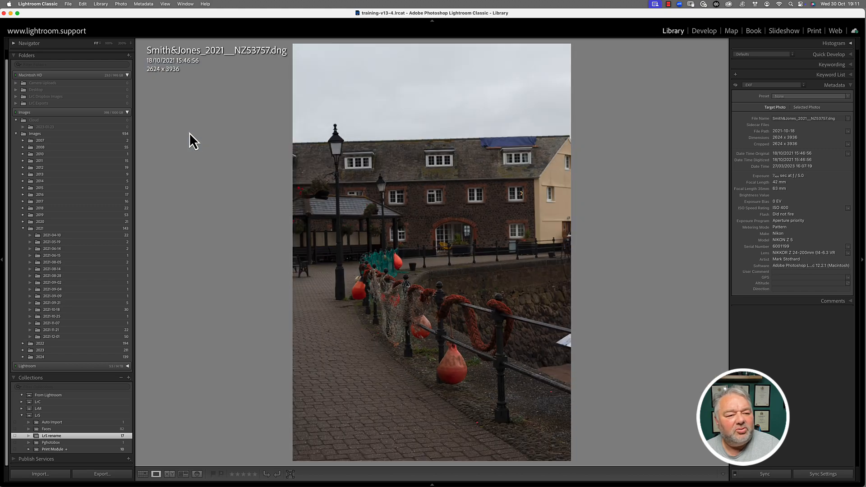
key("Right")
key("Right")
key("Right")
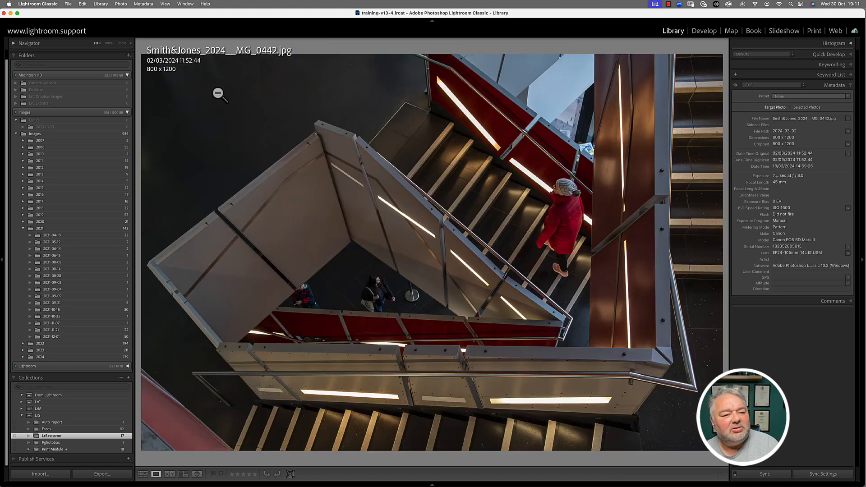
key("Right")
key("Right")
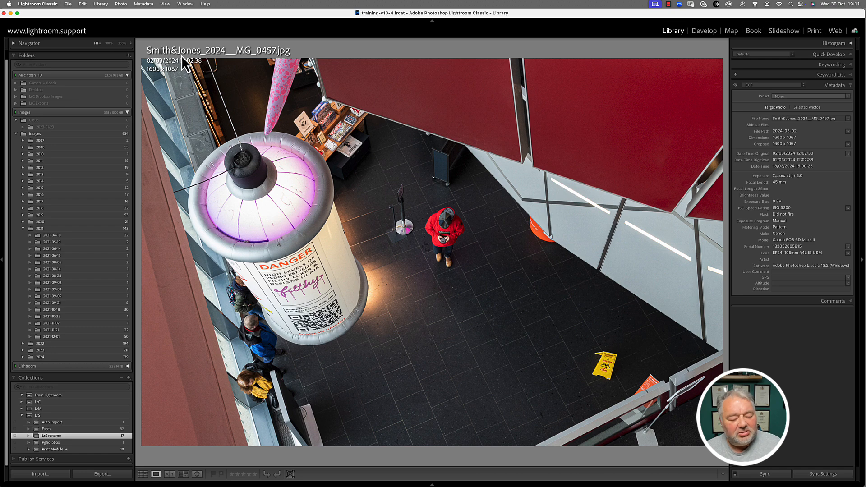
key("Right")
key("Right")
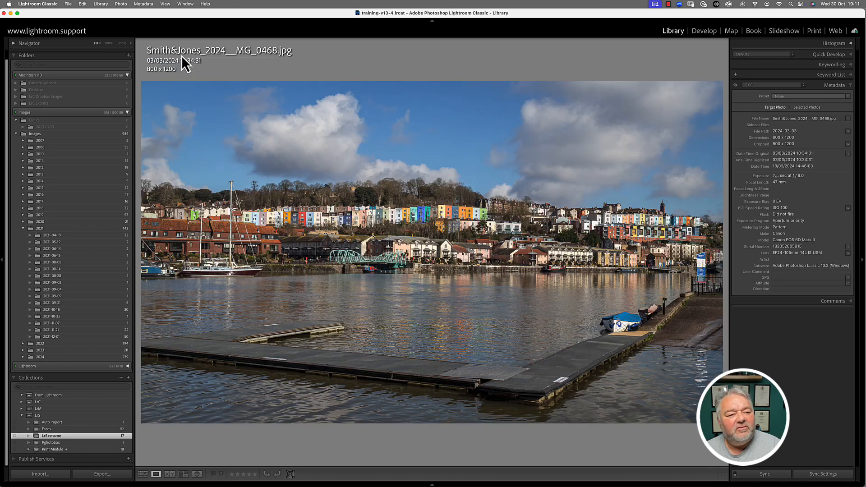
key("Right")
key("Right")
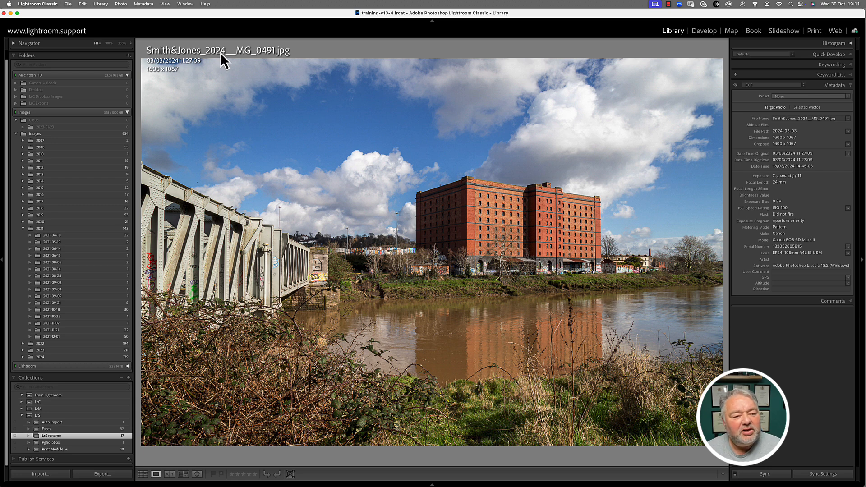
key("g")
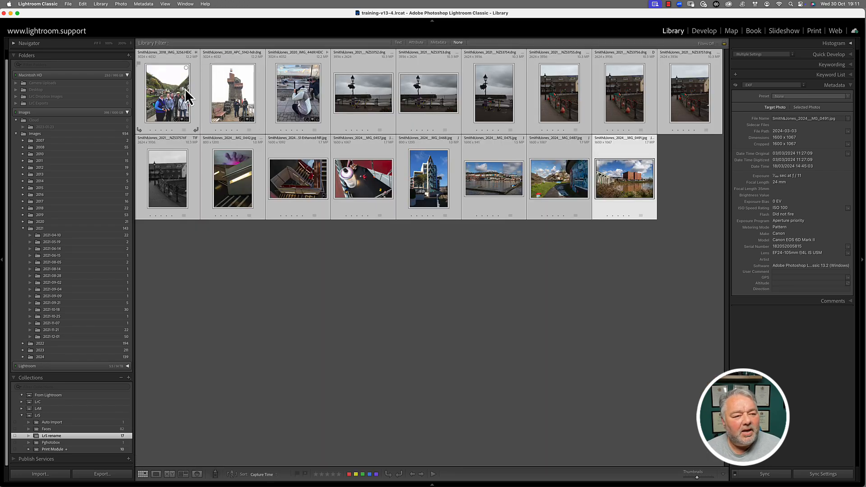
Rename all 17 photos using the Original File Name naming preset.
left_click(102, 5)
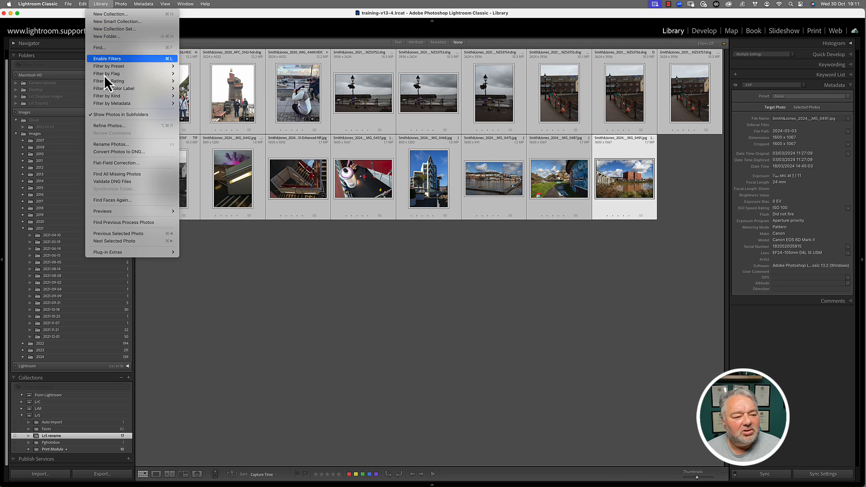
left_click(113, 145)
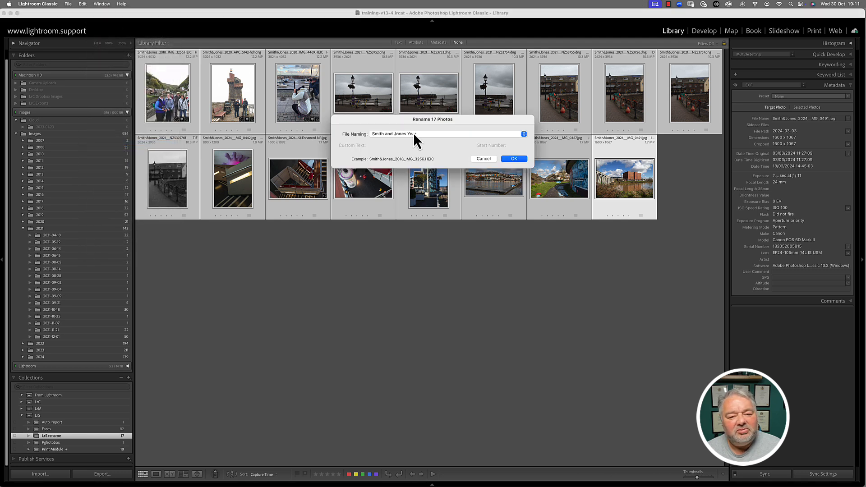
left_click(413, 140)
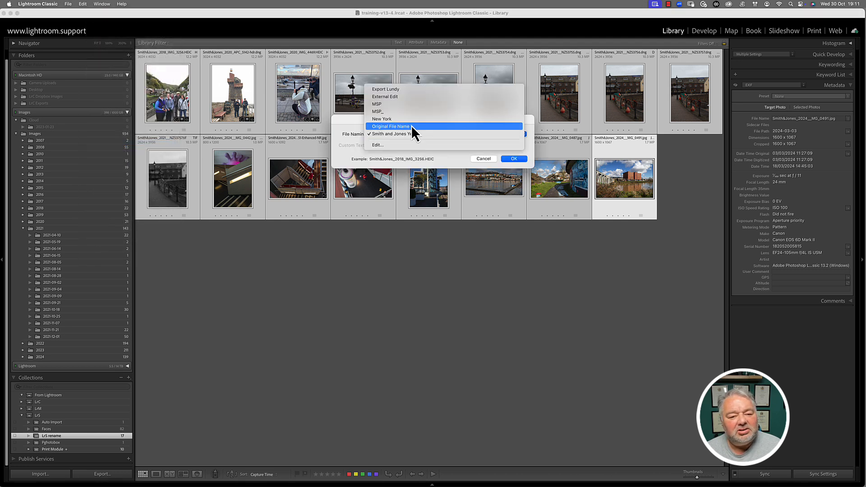
left_click(412, 127)
left_click(514, 159)
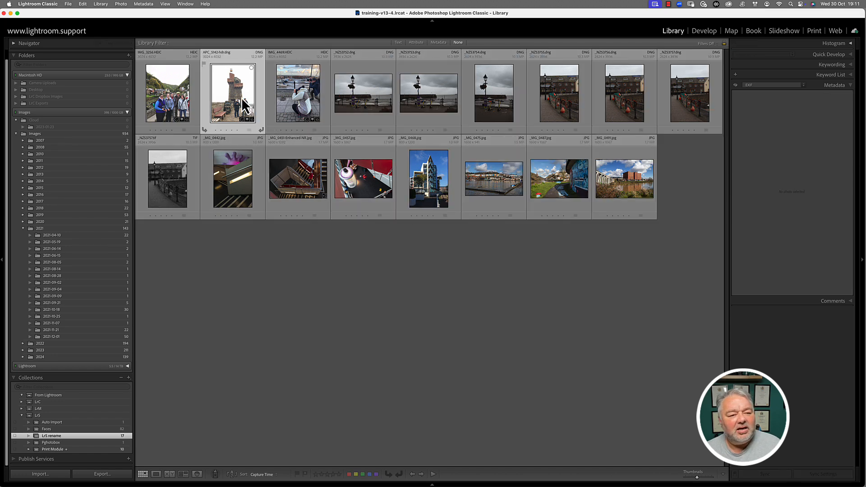
Check APC_5142-hdr.dng's restored name in Loupe view, then return to the Grid.
double_click(242, 97)
key("Right")
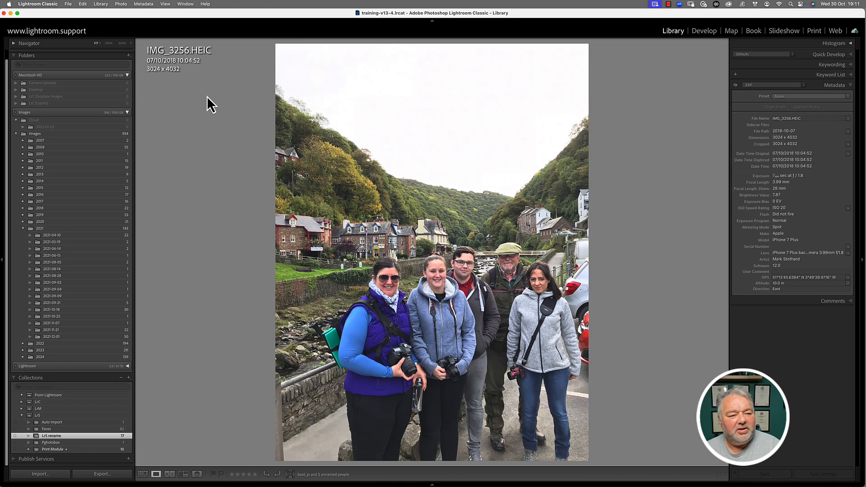
key("Left")
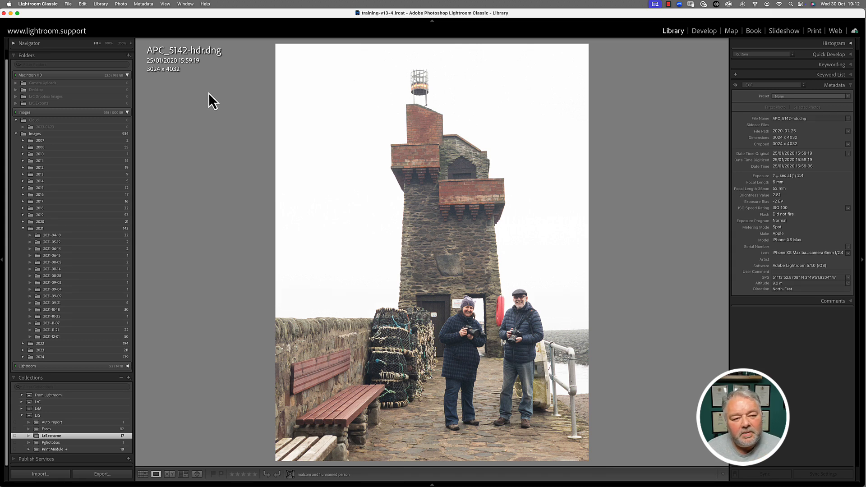
key("g")
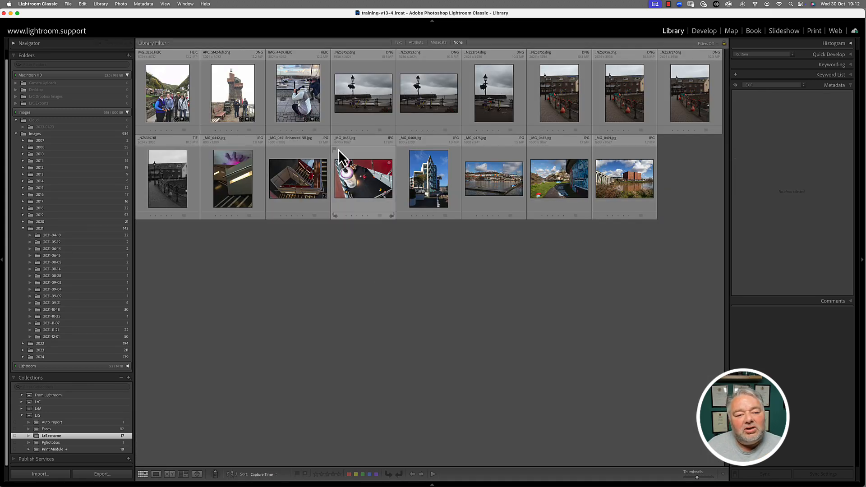
Rename IMG_4469.HEIC with the MSP_ preset and open that preset's template for editing.
left_click(299, 105)
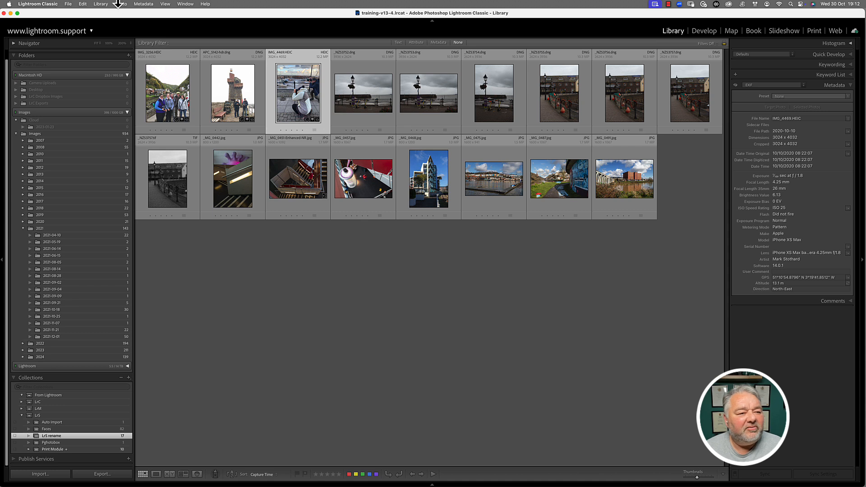
left_click(101, 5)
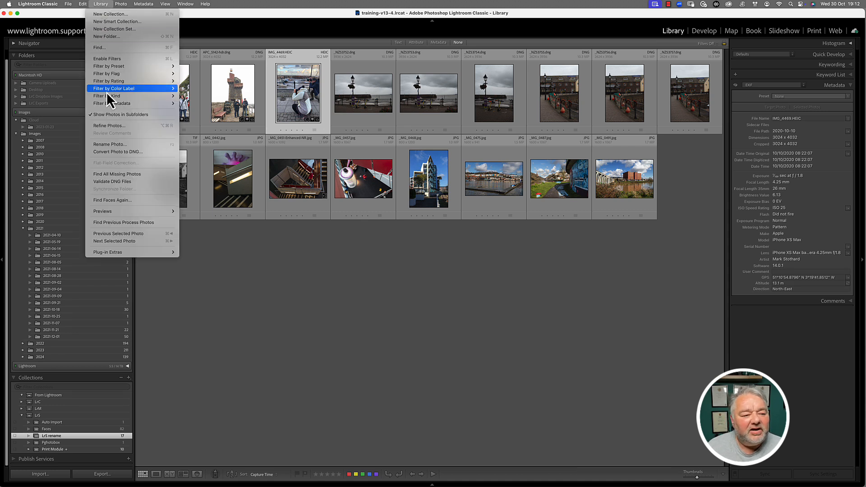
left_click(118, 144)
left_click(419, 134)
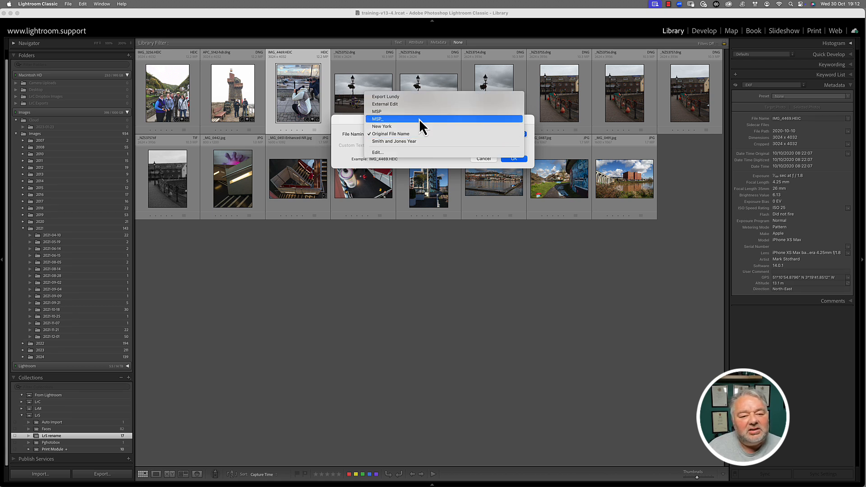
left_click(418, 119)
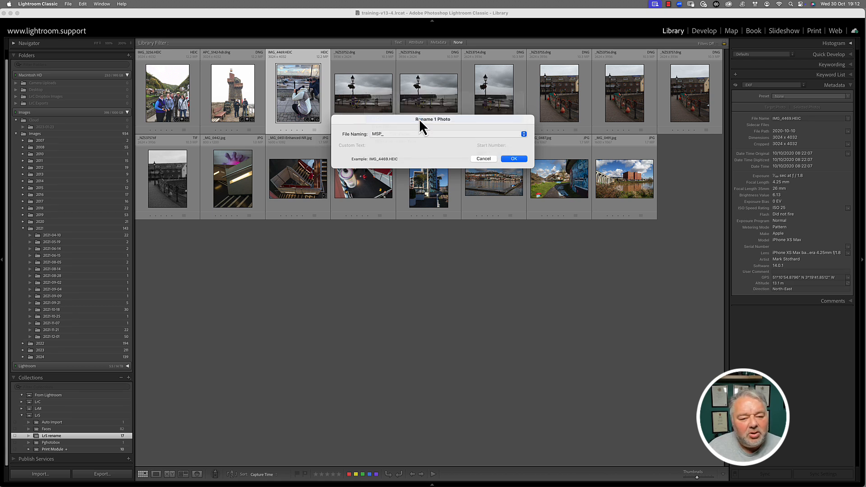
left_click(454, 136)
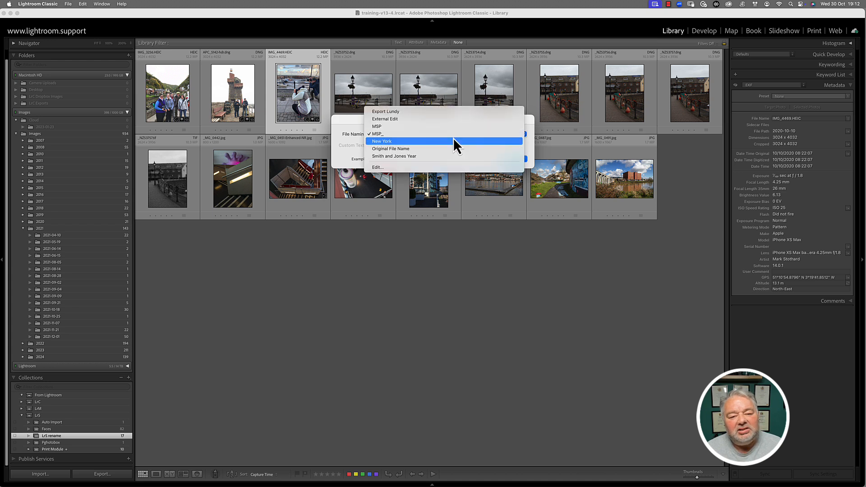
left_click(441, 167)
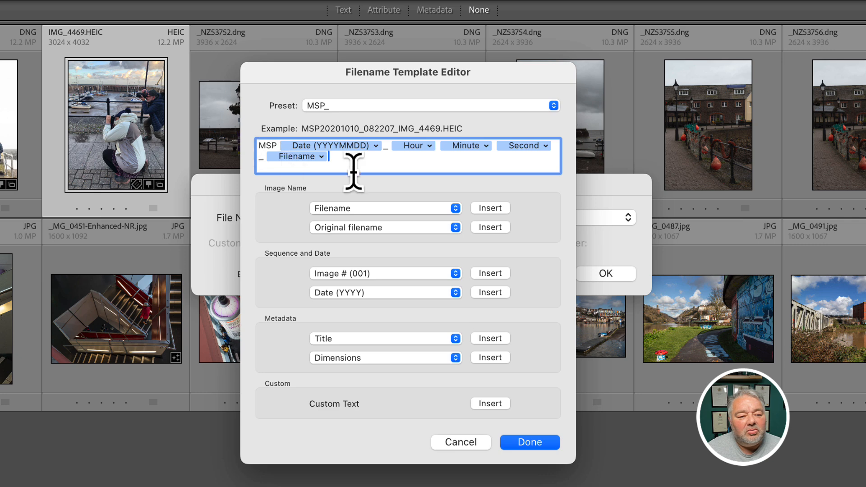
Replace every token in the MSP_ template with just the text MSP.
left_click_drag(355, 157, 206, 131)
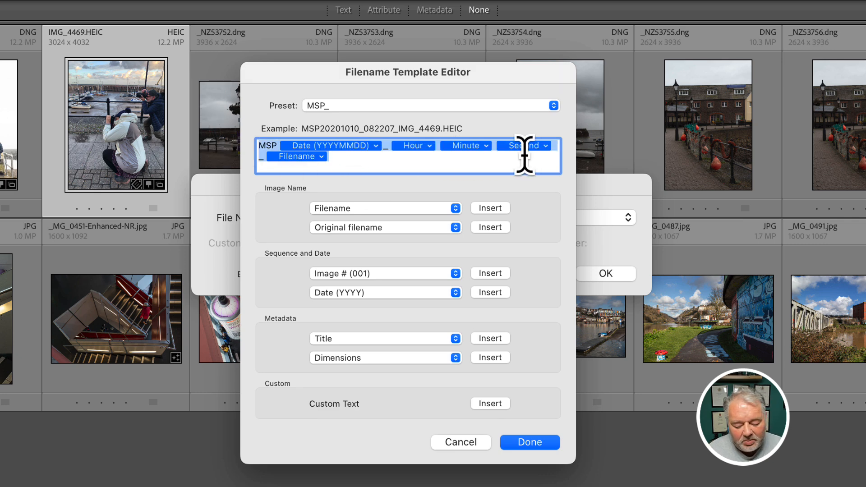
key("BackSpace")
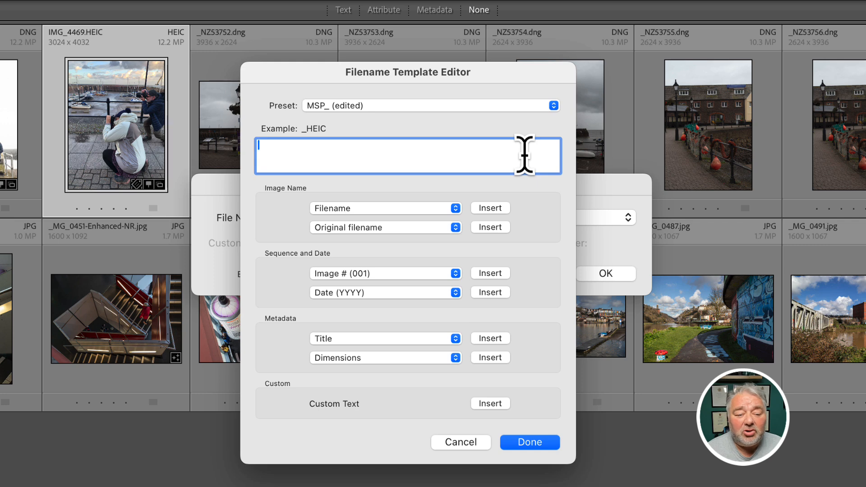
type("MSP")
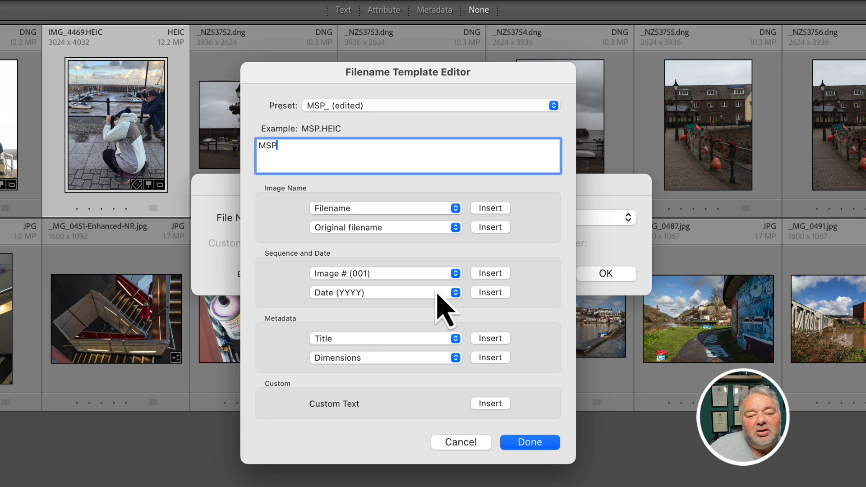
Follow MSP with a Date (YYYYMMDD) token and an underscore, removing the year-only token.
left_click(490, 293)
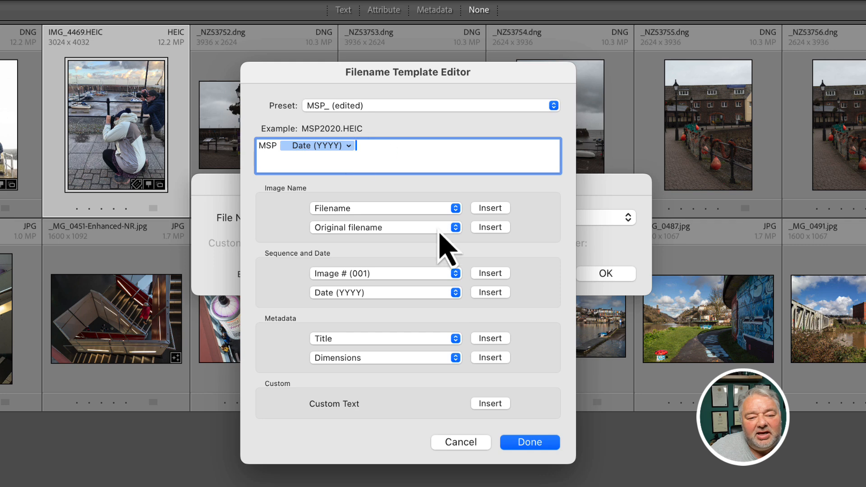
left_click(456, 296)
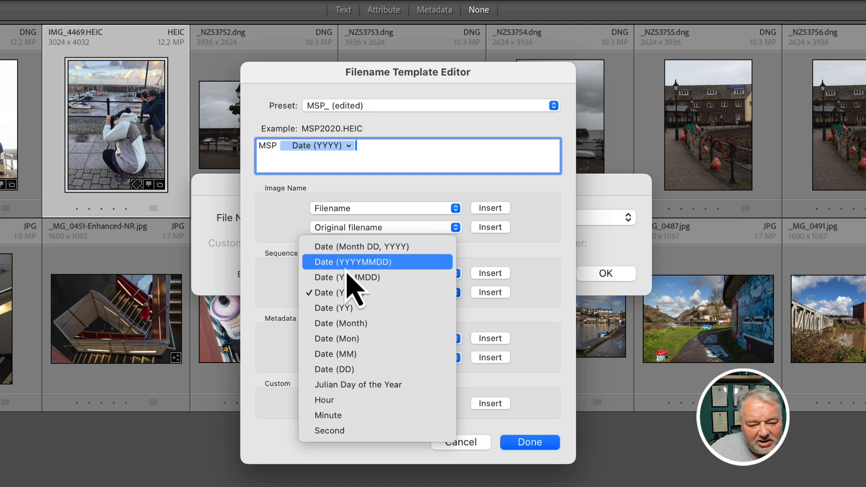
left_click(370, 264)
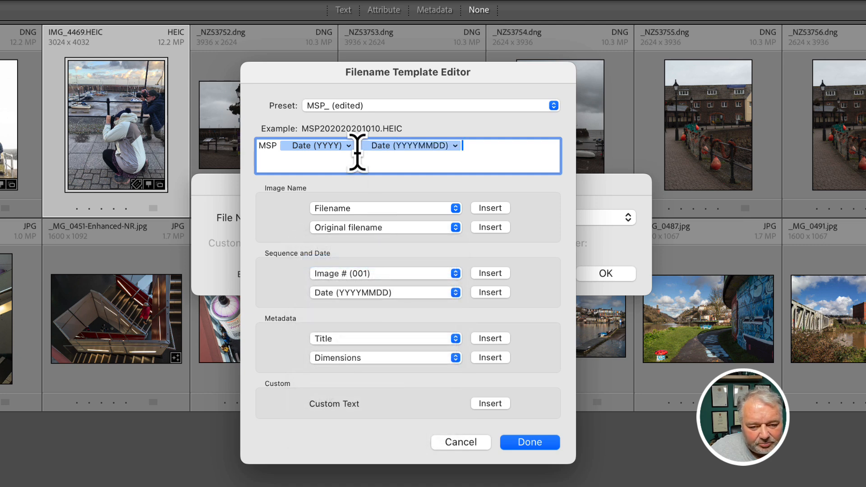
key("Left")
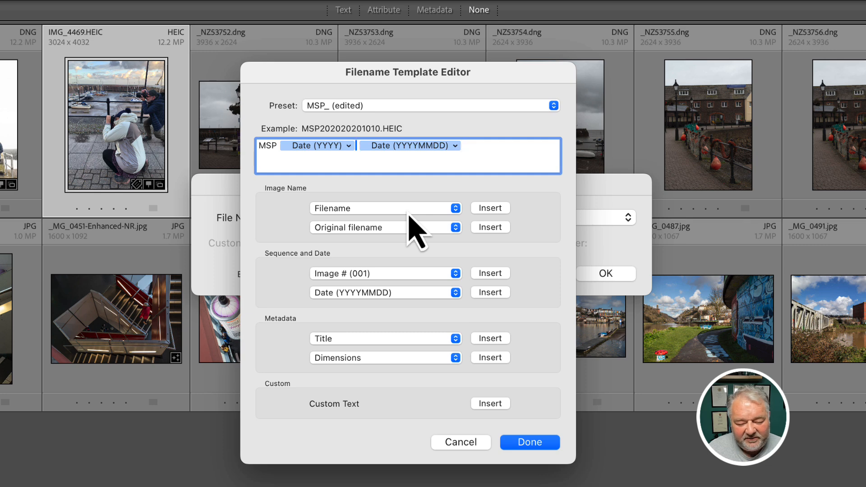
key("BackSpace")
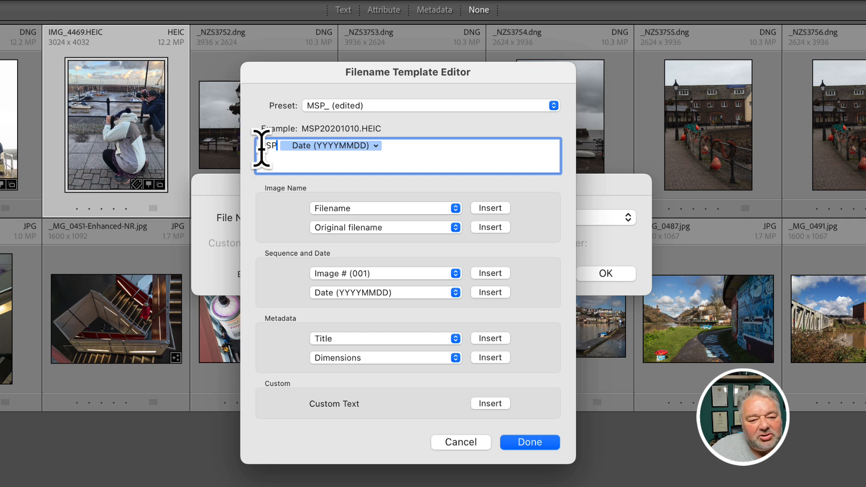
left_click(396, 148)
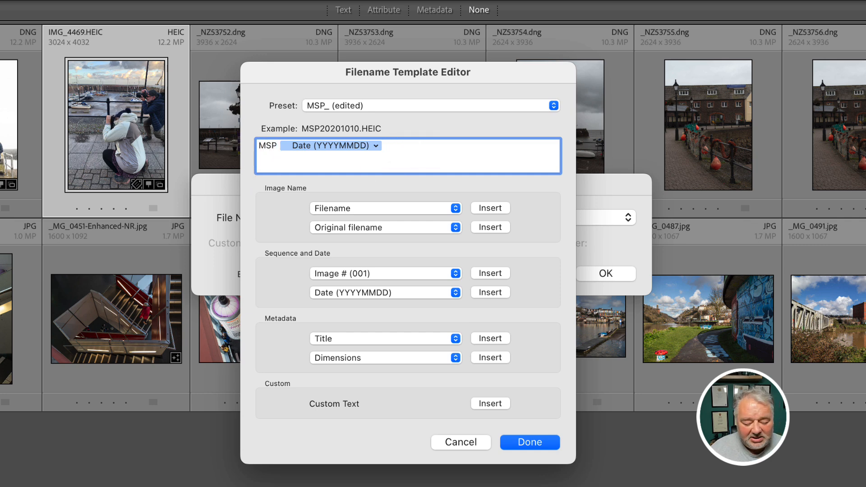
type("_")
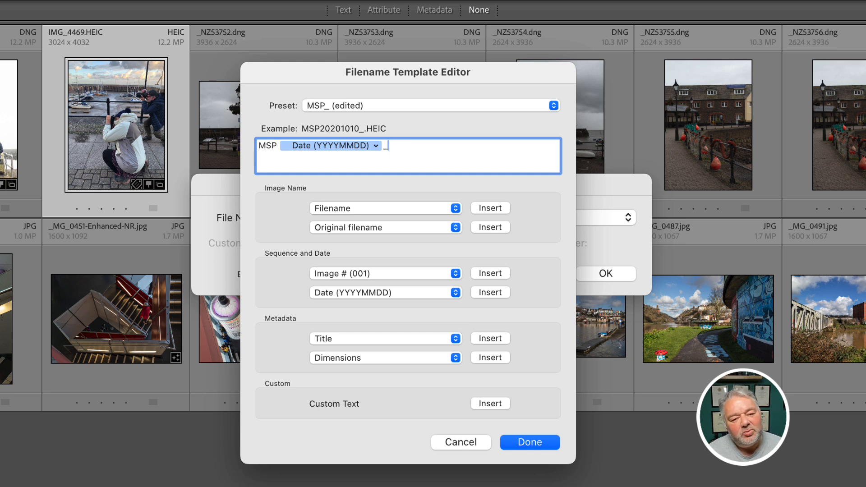
Add Hour, Minute and Second tokens plus an underscore after the date, giving MSP20201010_082207_.HEIC.
left_click(456, 295)
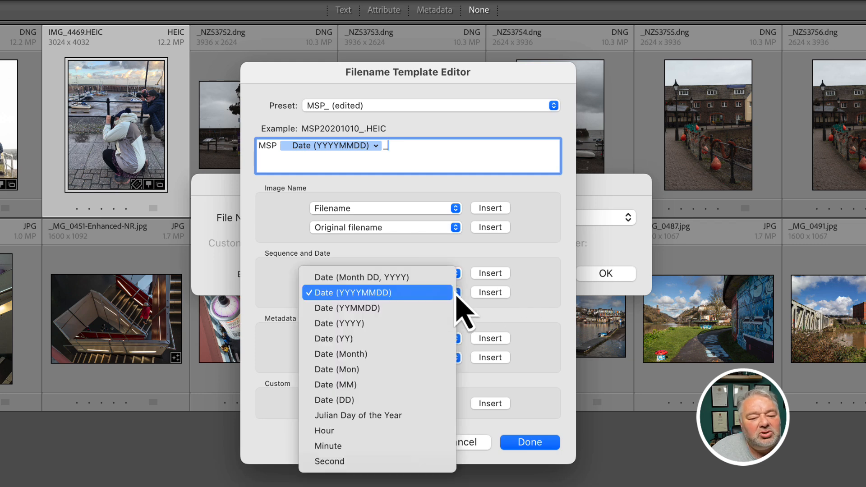
left_click(423, 431)
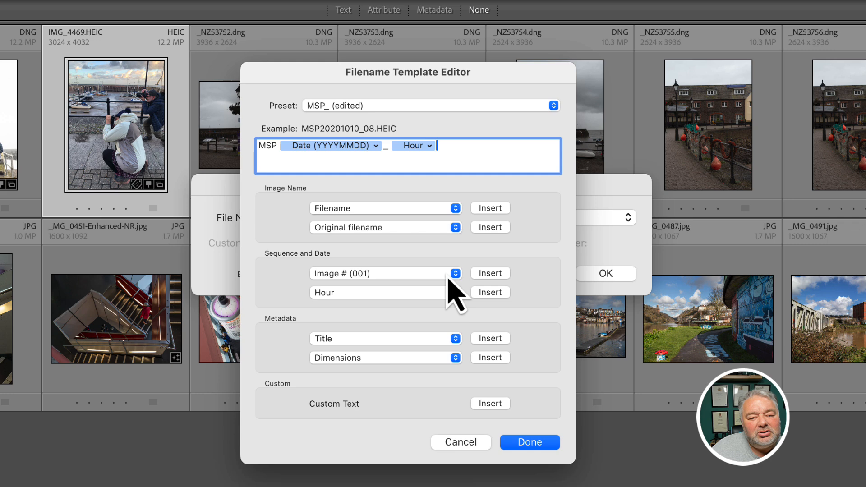
left_click(456, 227)
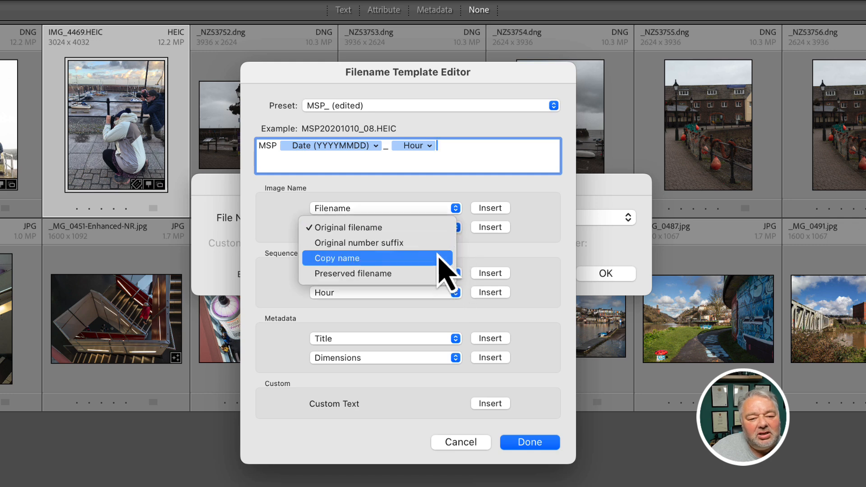
left_click(449, 301)
left_click(450, 298)
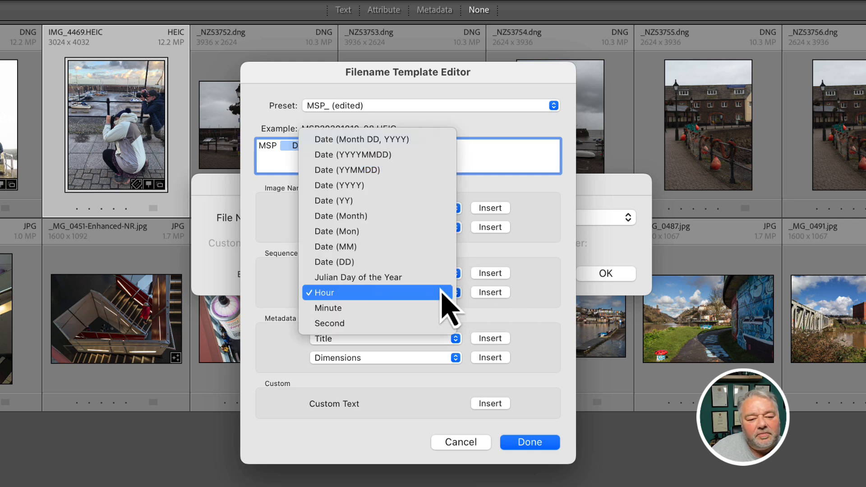
left_click(437, 303)
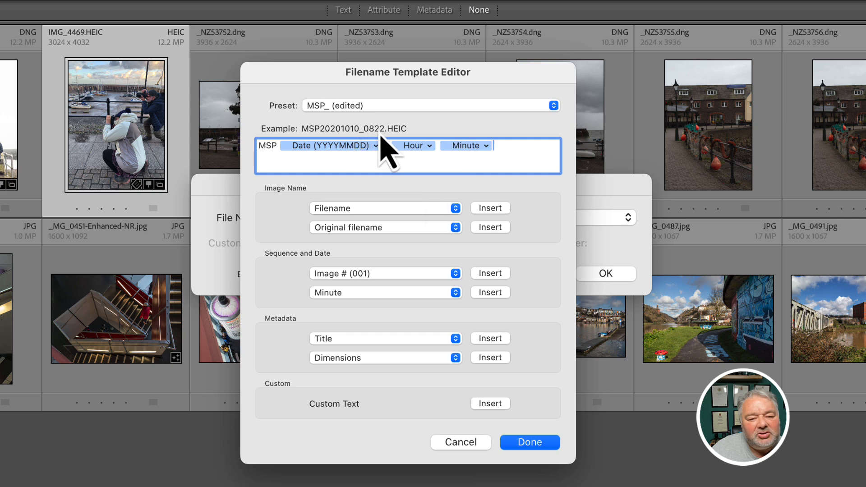
left_click(401, 294)
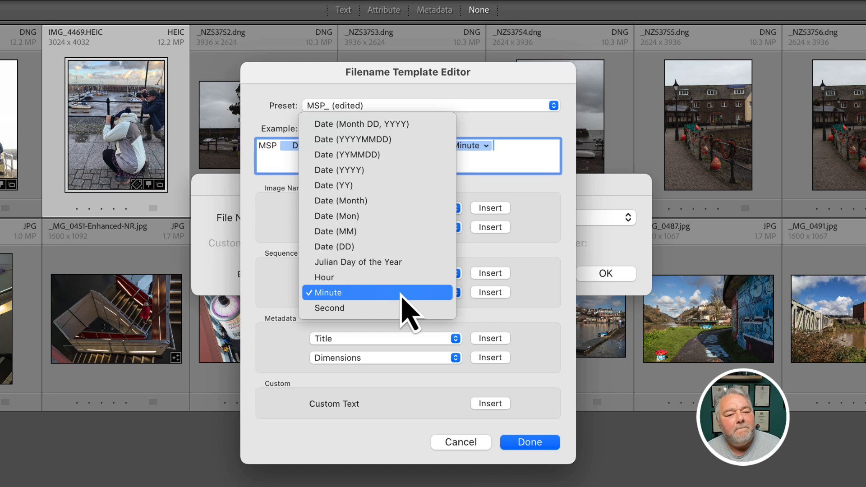
left_click(398, 309)
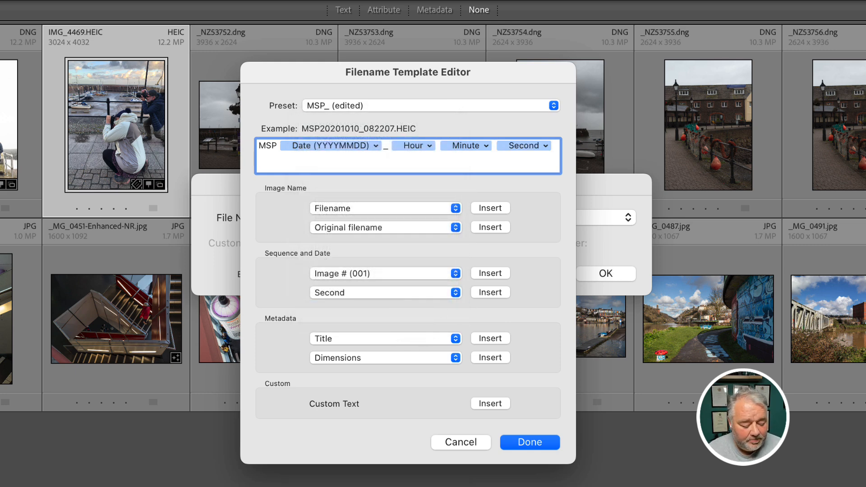
type("_")
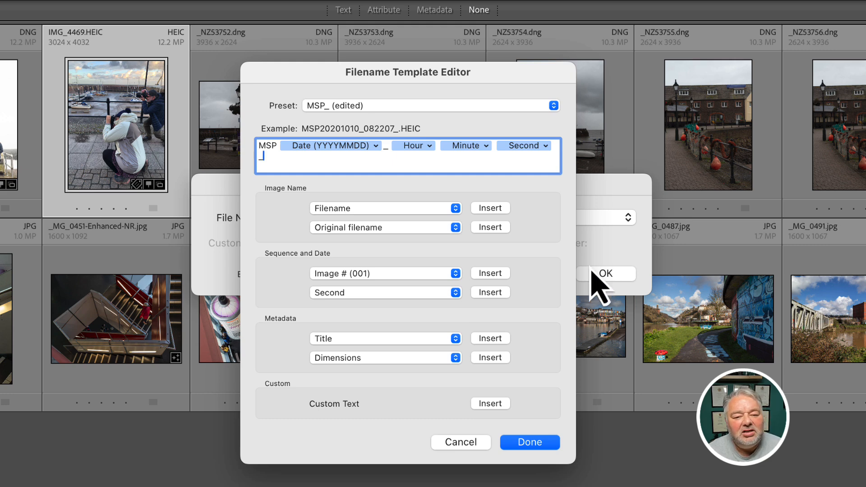
Append the Original filename token and close the Filename Template Editor.
left_click(481, 228)
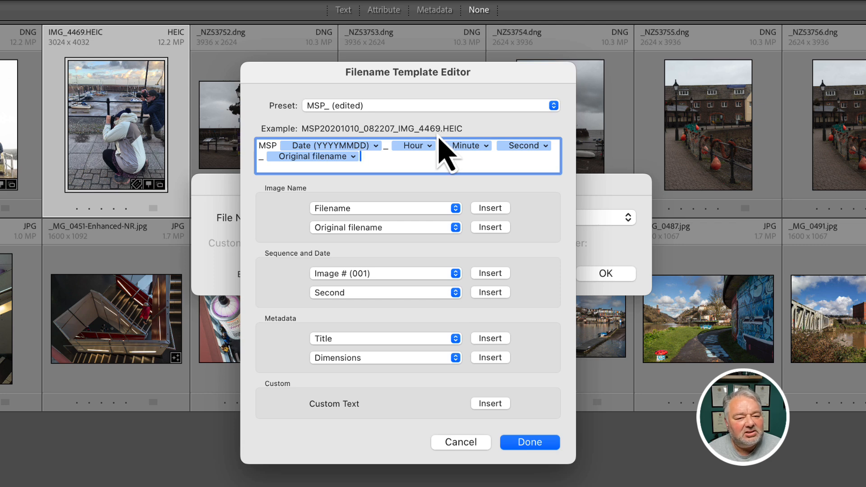
left_click(457, 441)
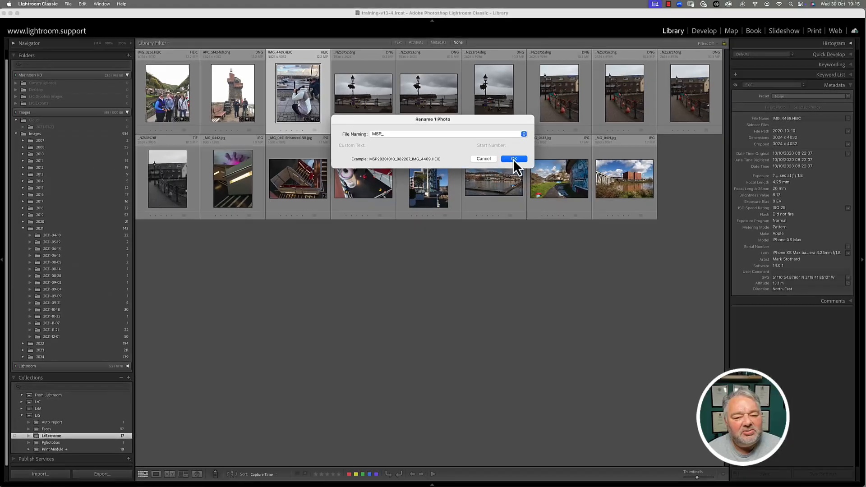
Rename the harbour photo to MSP20201010_082207_IMG_4469.HEIC, then view _NZ53752.dng in Loupe.
left_click(514, 159)
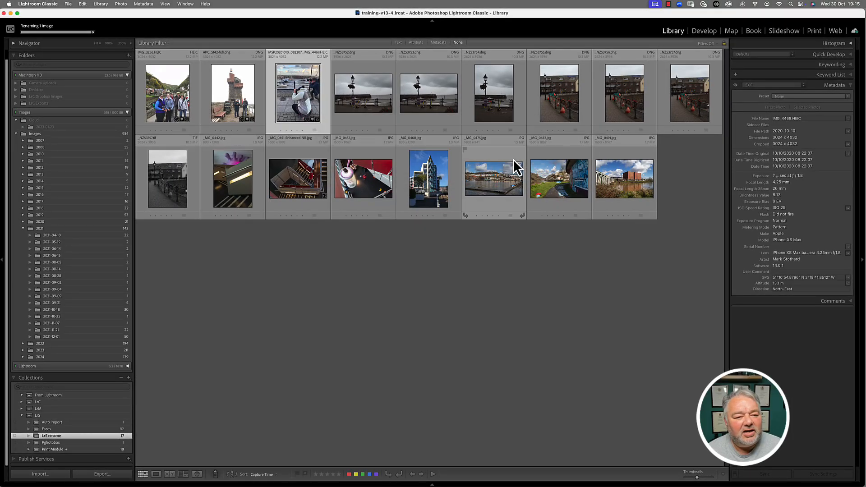
double_click(312, 107)
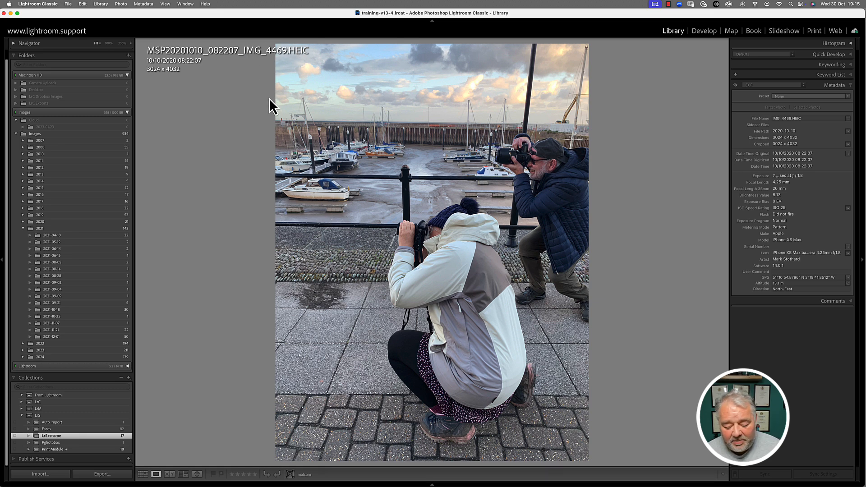
key("Right")
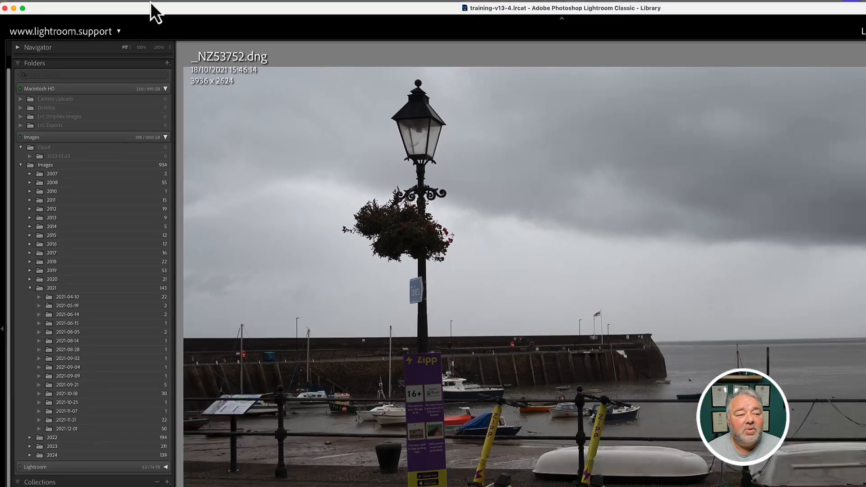
Pick the MSP preset in Library > Rename Photo, but cancel without renaming.
left_click(106, 4)
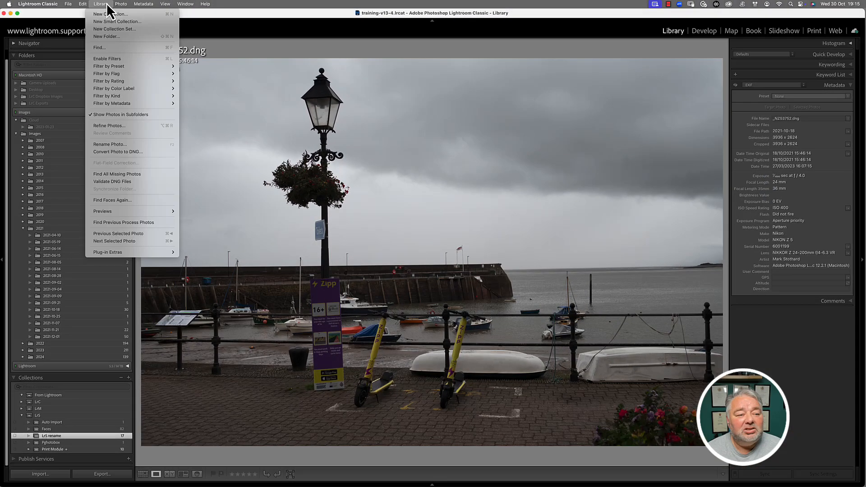
left_click(133, 145)
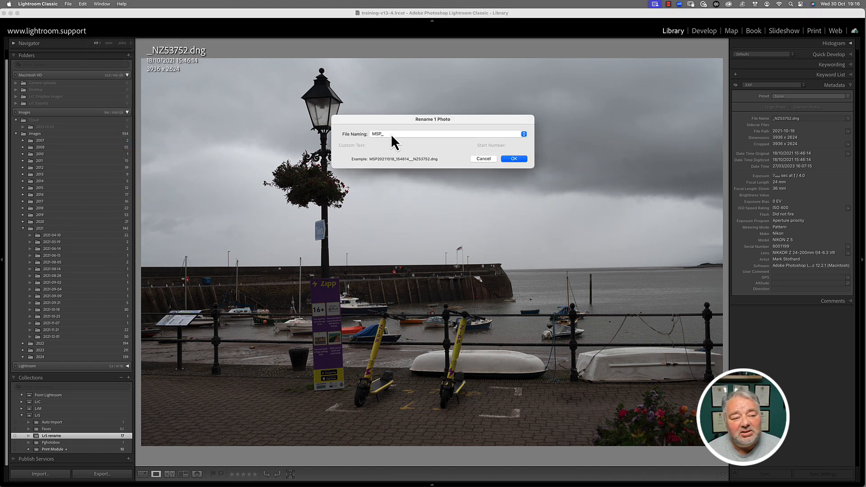
left_click(390, 134)
left_click(381, 127)
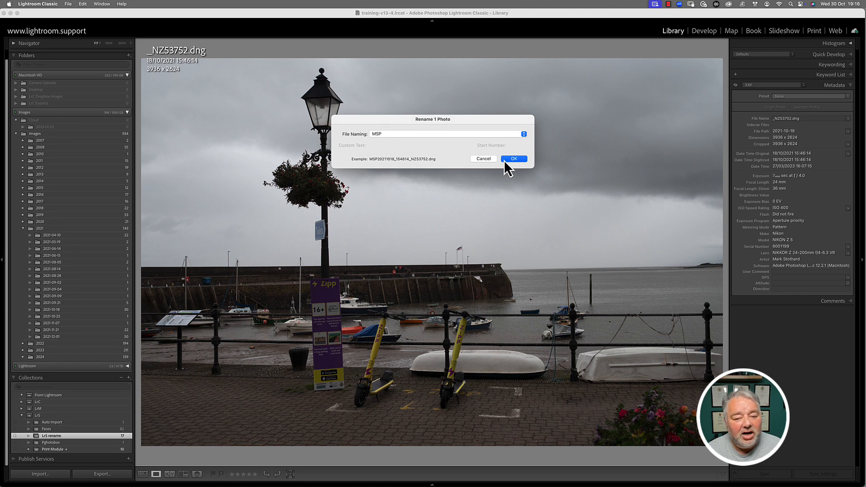
left_click(483, 160)
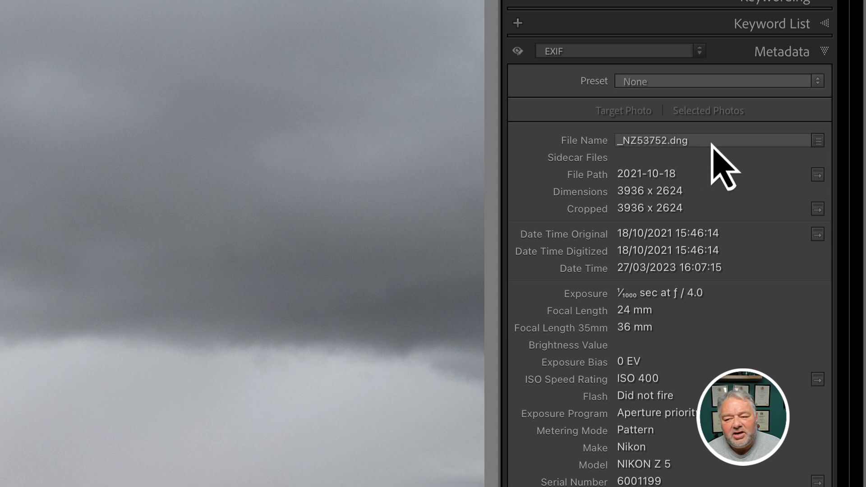
Rename _NZ53752.dng with the MSP preset to MSP20211018_154614_NZ53752.dng.
left_click(818, 142)
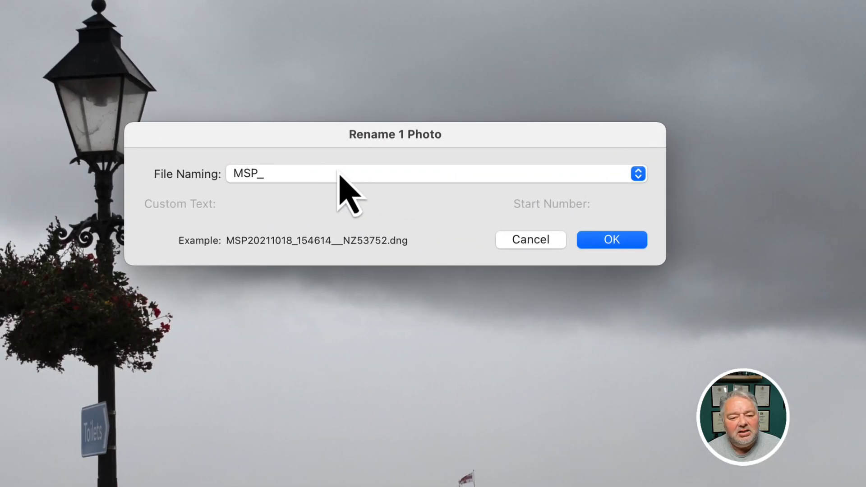
left_click(243, 175)
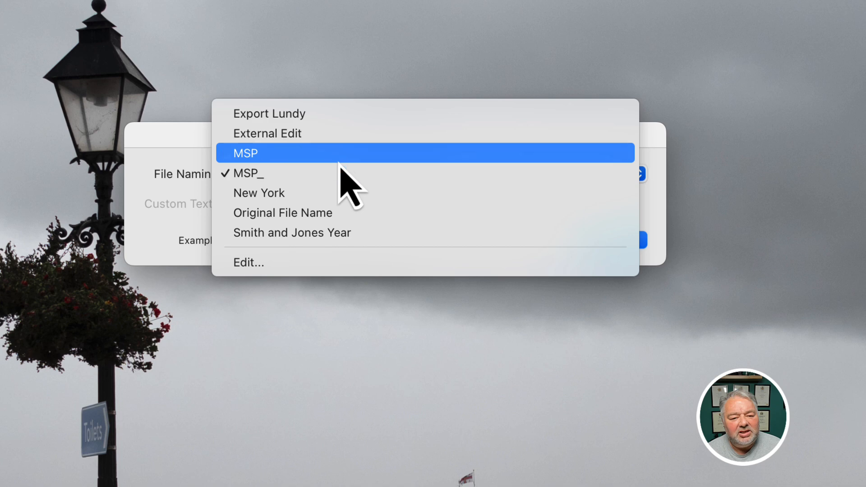
left_click(336, 156)
left_click(615, 241)
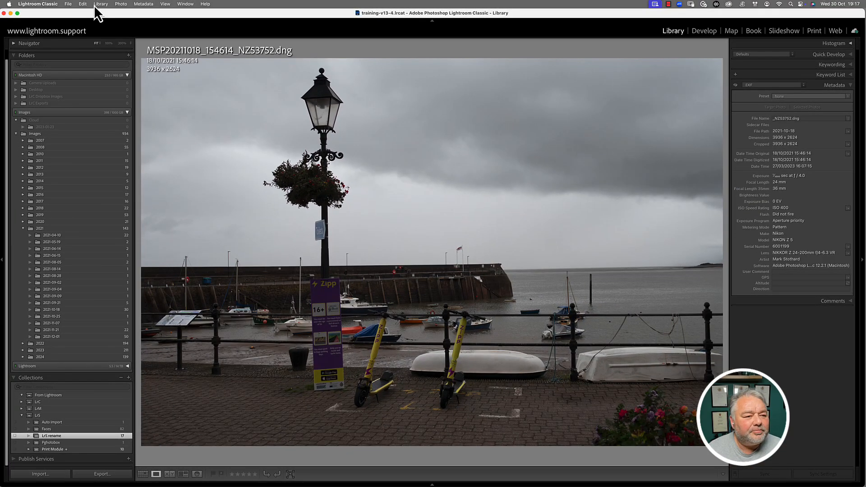
Open Rename Photo, add a Custom Text token in the template editor, then cancel, keeping MSP.
left_click(96, 3)
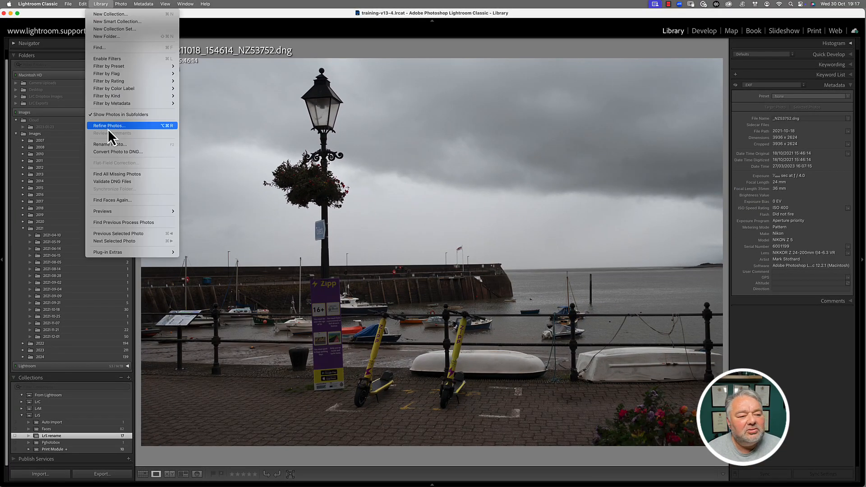
left_click(107, 143)
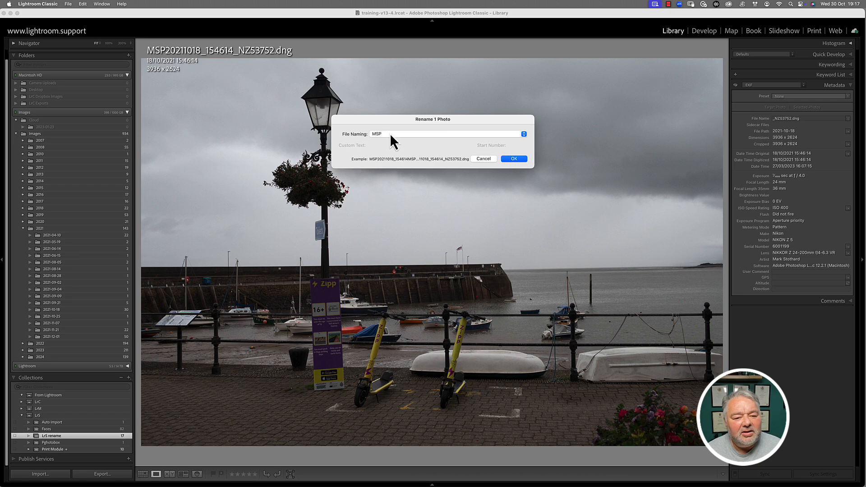
left_click(390, 133)
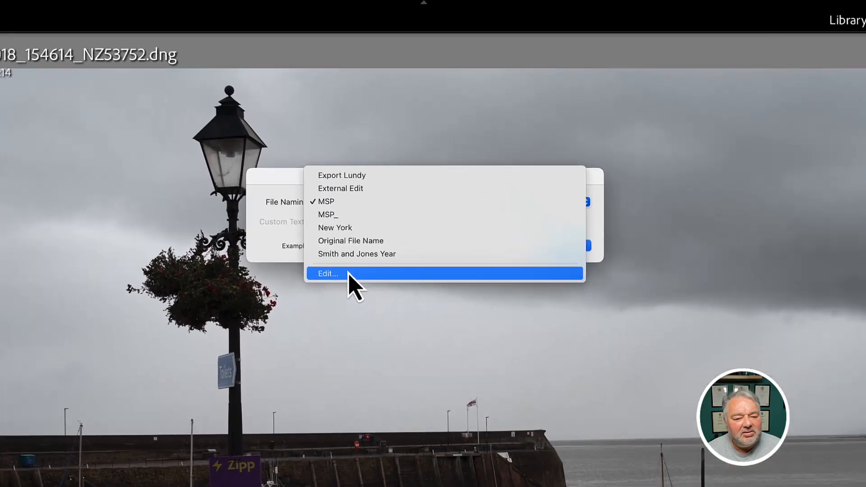
left_click(349, 274)
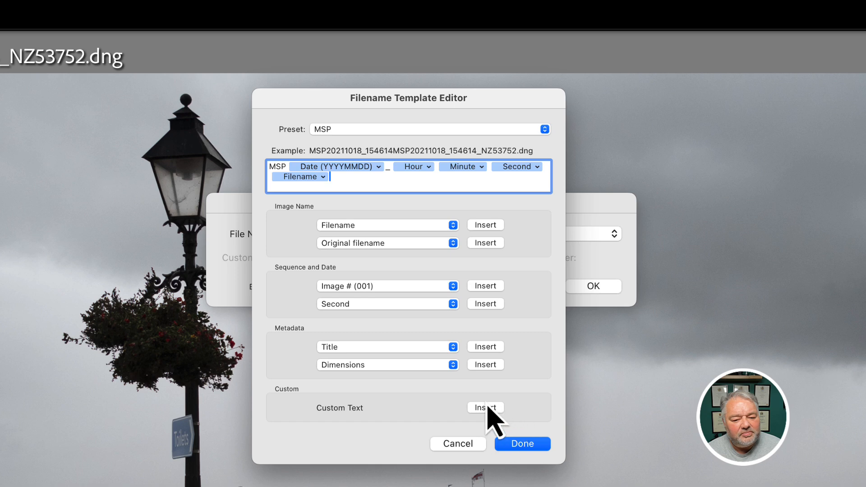
left_click(485, 408)
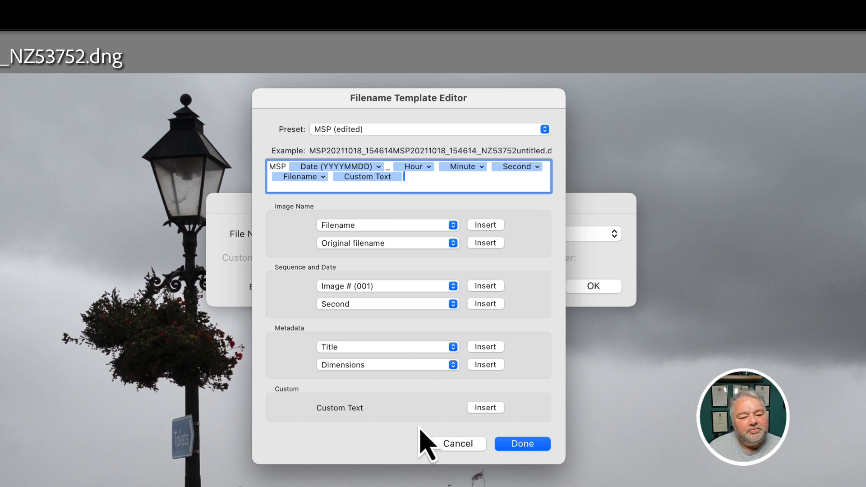
left_click(458, 443)
Edit the Smith and Jones Year template, deleting the Date (YYYY) and Original filename tokens.
left_click(359, 234)
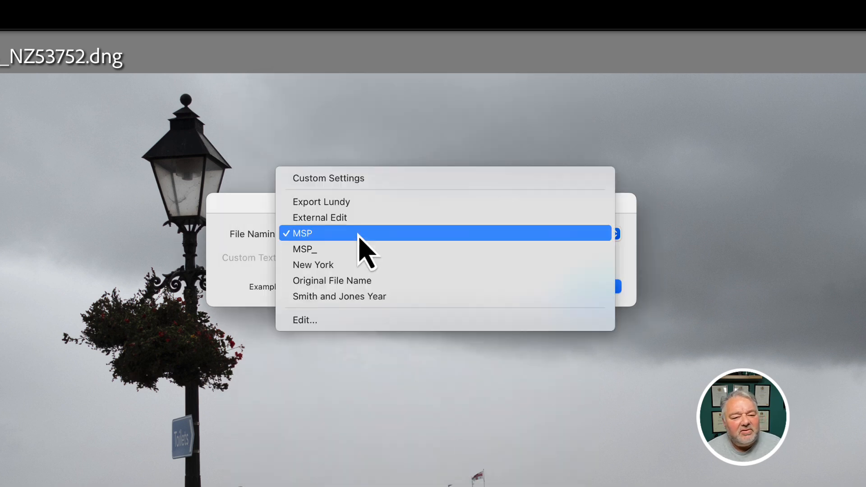
left_click(359, 296)
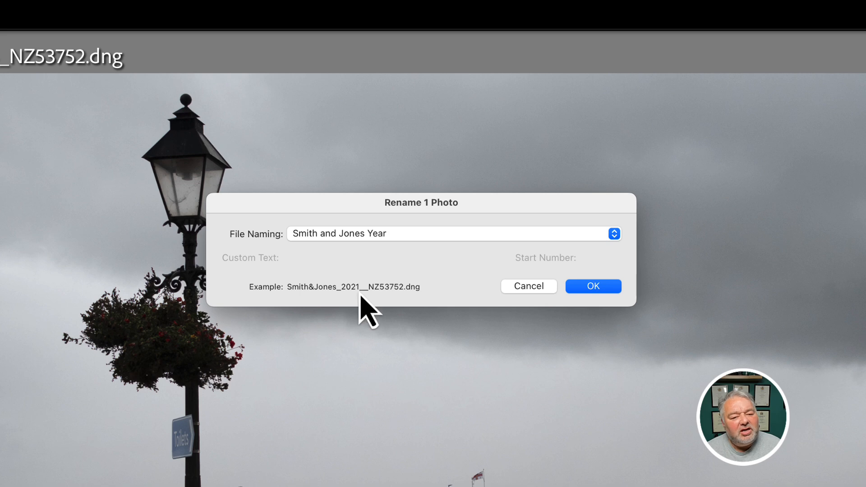
left_click(376, 237)
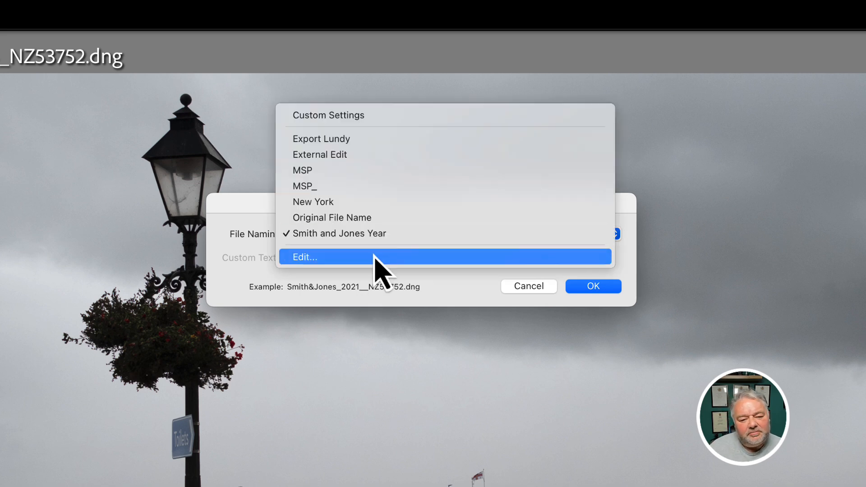
left_click(375, 258)
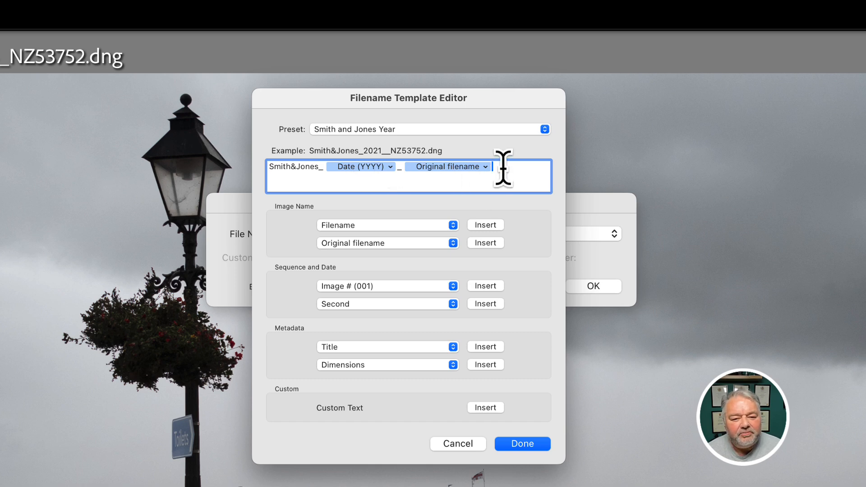
key("BackSpace")
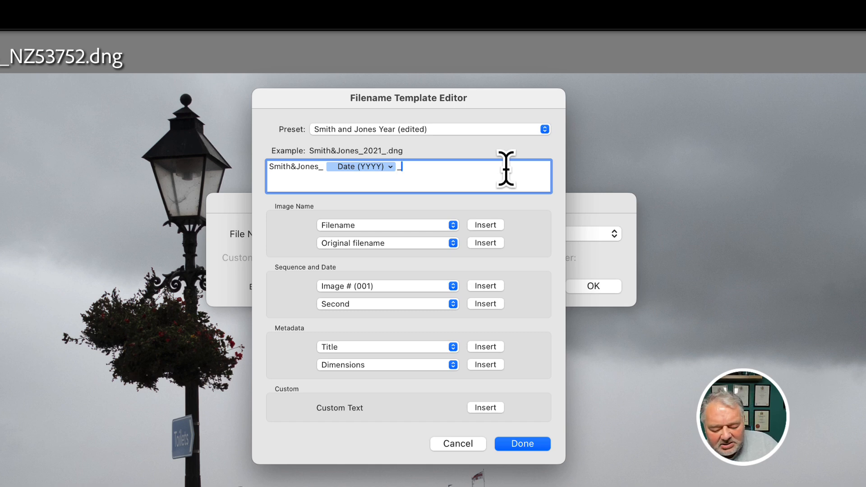
key("BackSpace")
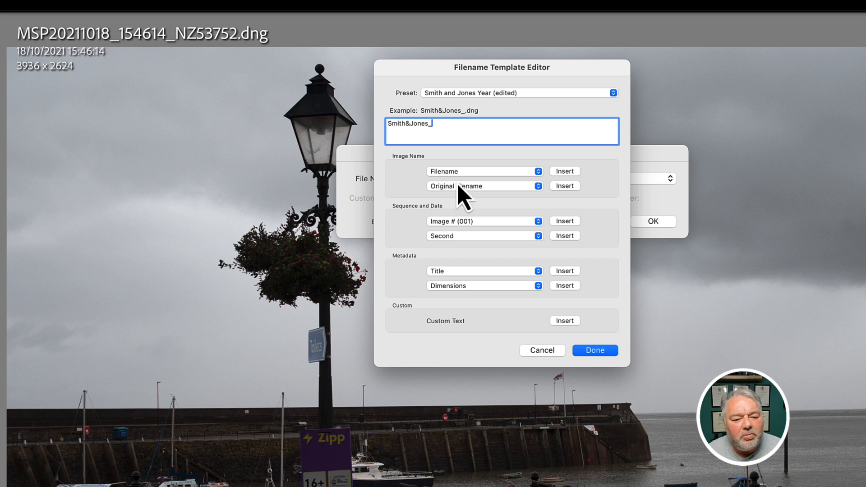
Append an Image # (001) sequence token to the Smith and Jones Year template.
left_click(487, 221)
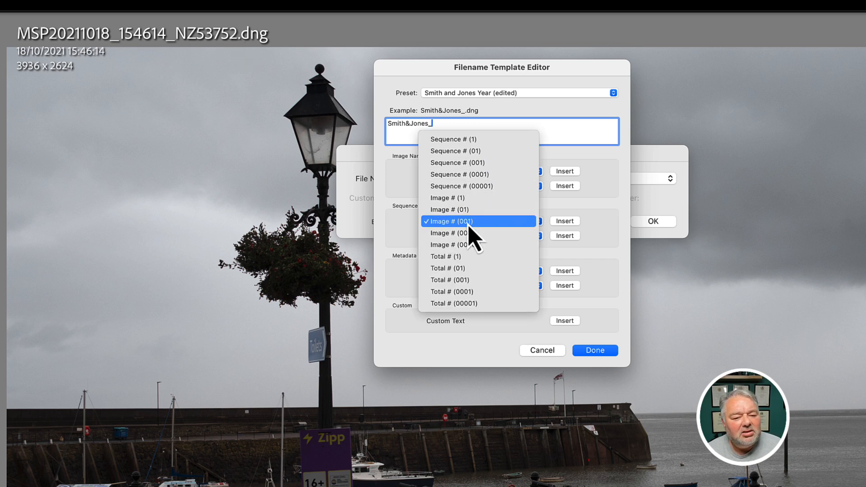
left_click(475, 223)
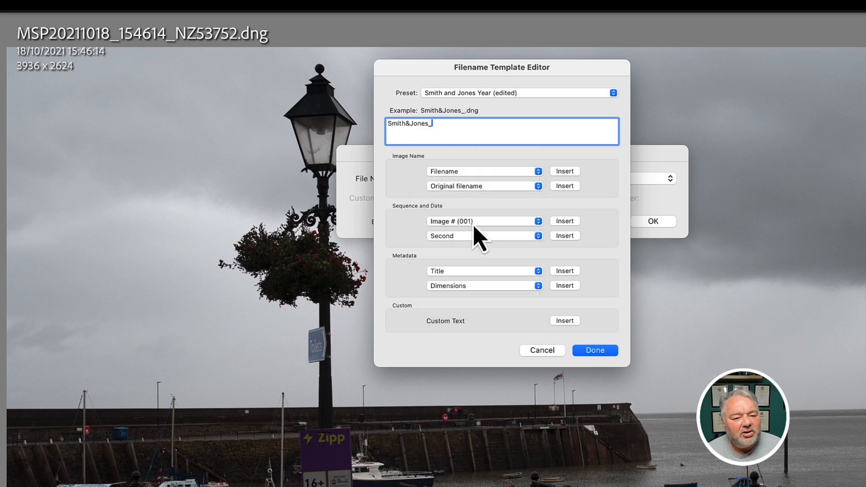
left_click(565, 221)
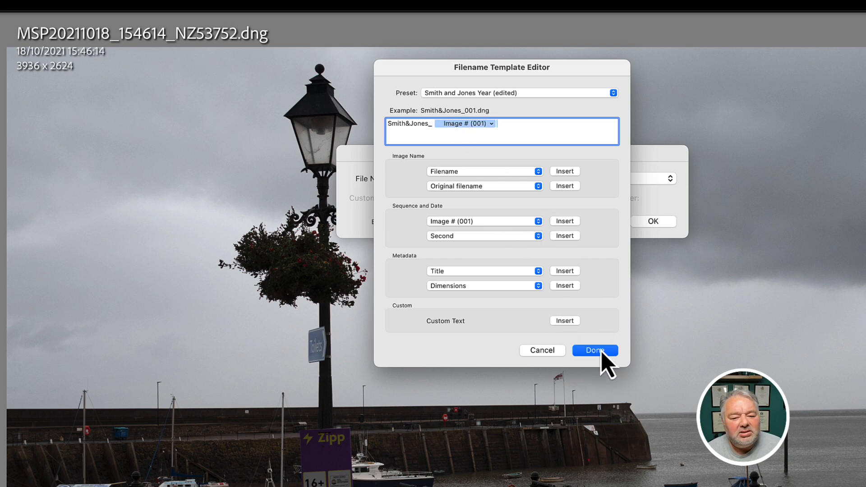
Save the updated Smith and Jones Year preset, close the editor, and cancel the rename.
left_click(533, 93)
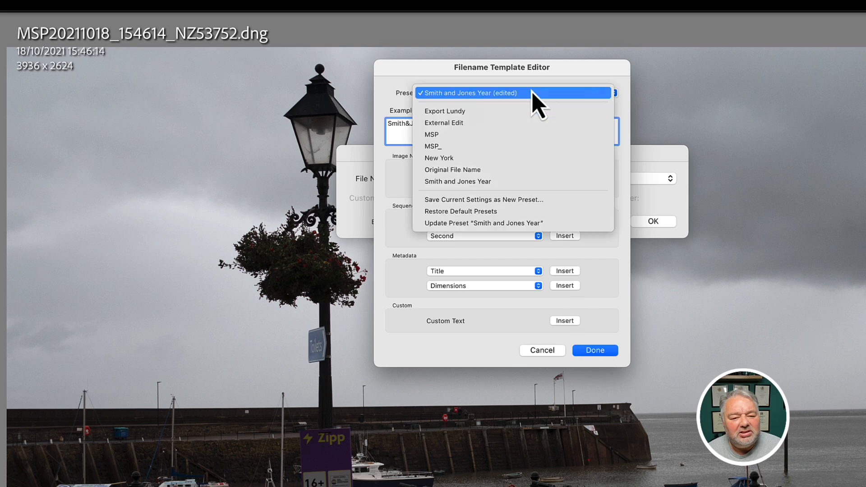
left_click(523, 223)
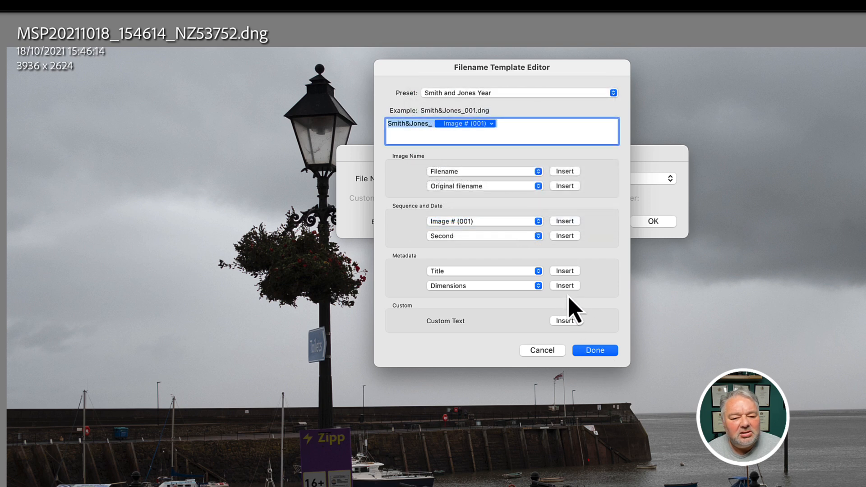
left_click(591, 352)
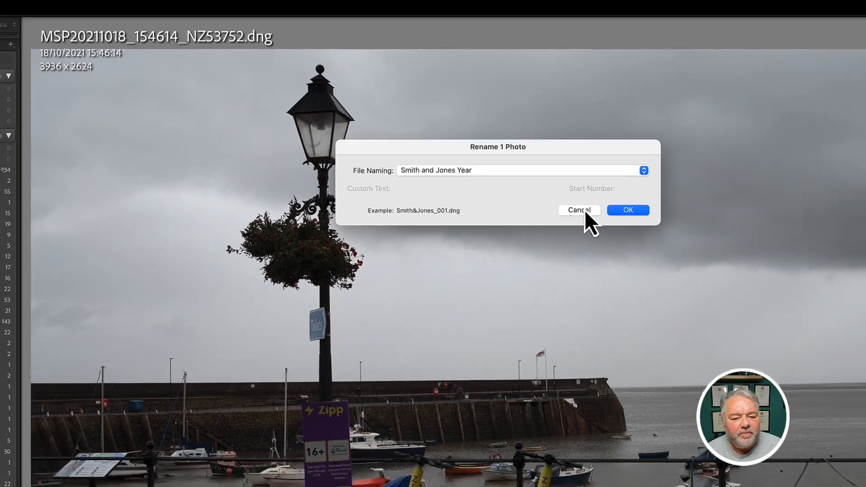
left_click(605, 221)
Select all 17 collection photos in Grid view and open the Export dialog.
key("g")
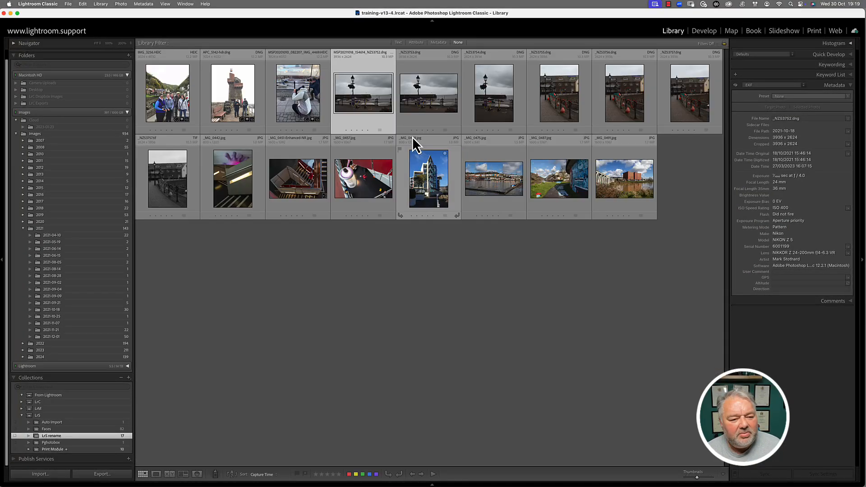
left_click(181, 93)
left_click(618, 181, "shift")
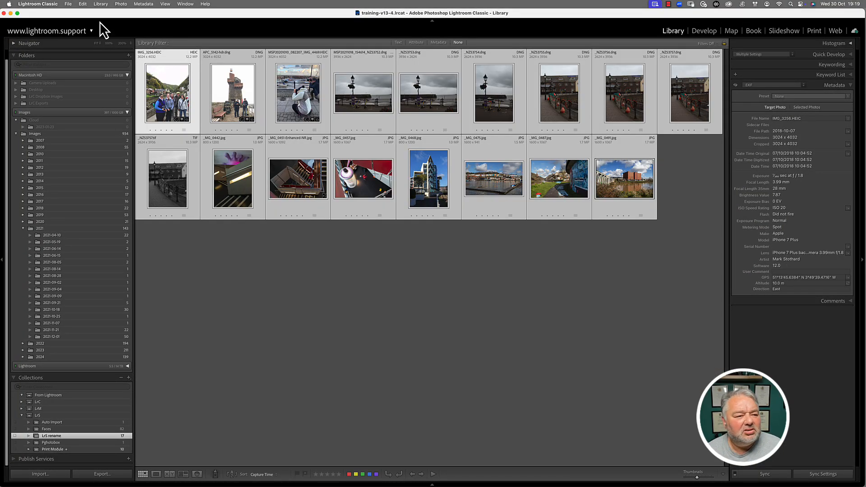
left_click(68, 4)
left_click(86, 115)
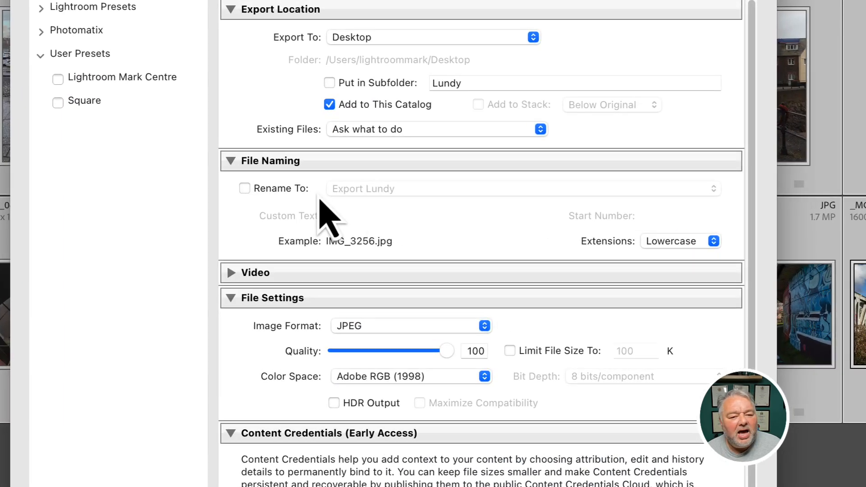
Rename exports with the Smith and Jones Year preset into a subfolder named 'rename'.
left_click(281, 189)
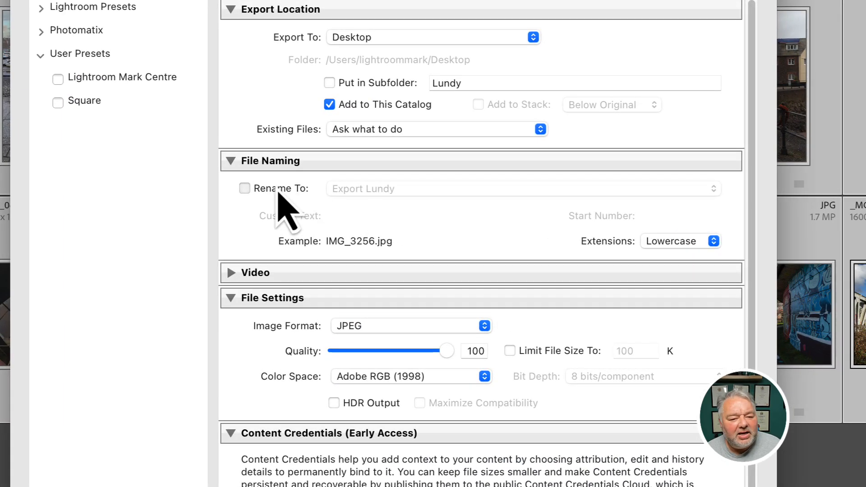
left_click(388, 189)
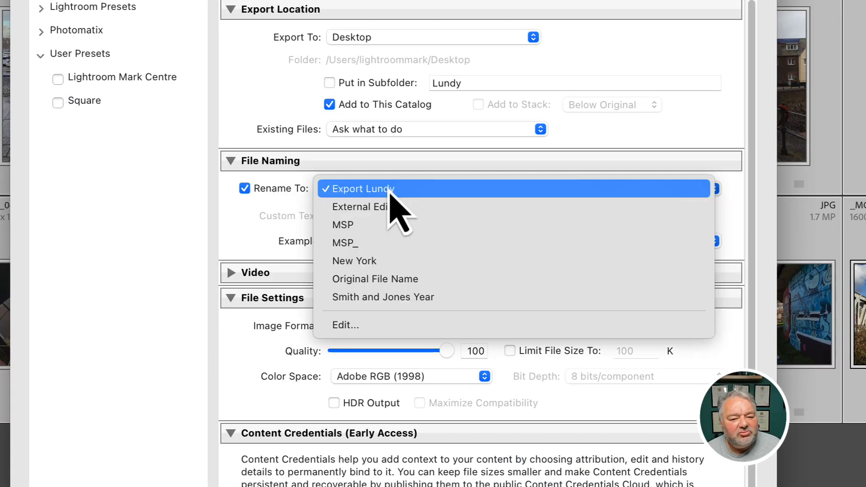
left_click(410, 300)
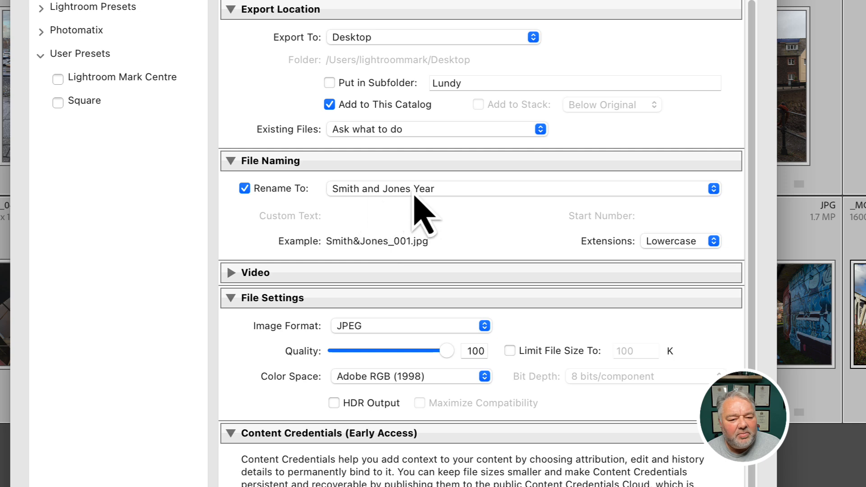
left_click(388, 85)
left_click(507, 83)
type("rename")
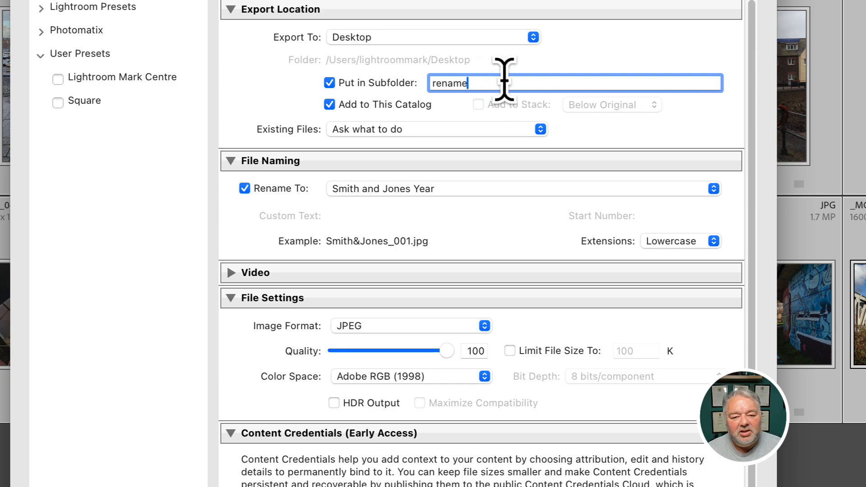
Skip adding to catalog, show results in Finder, drop the watermark, and export.
left_click(351, 107)
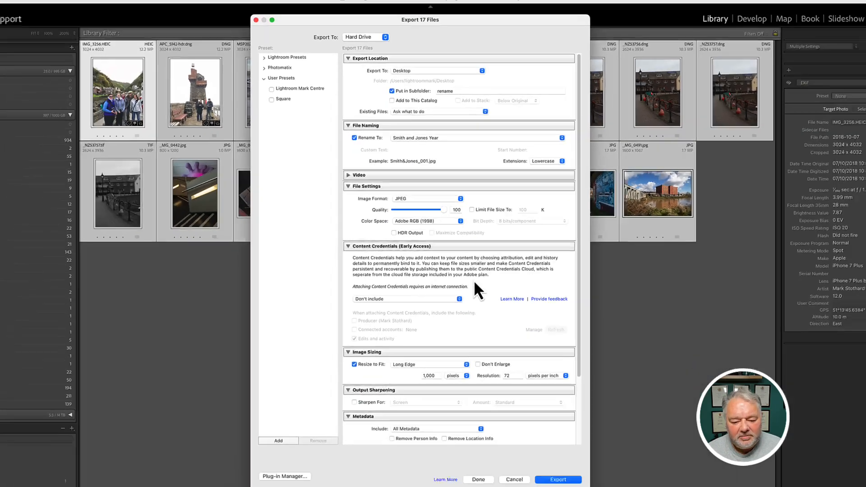
scroll(466, 343, "down", 3)
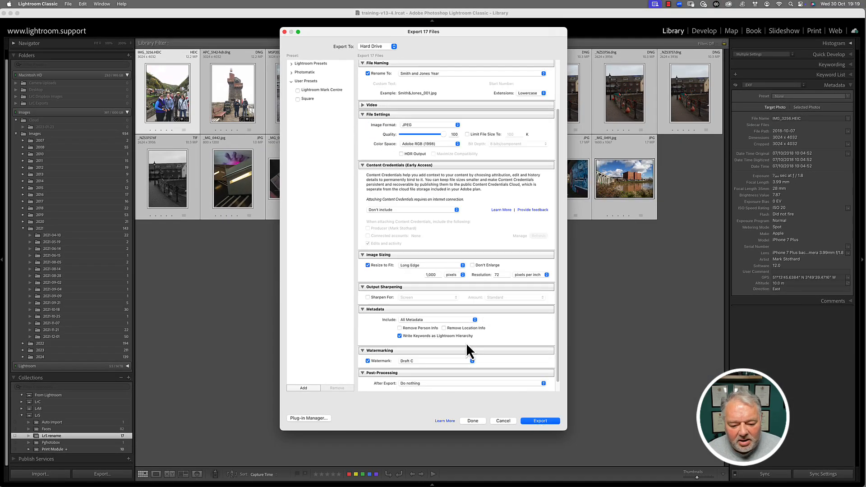
left_click(444, 373)
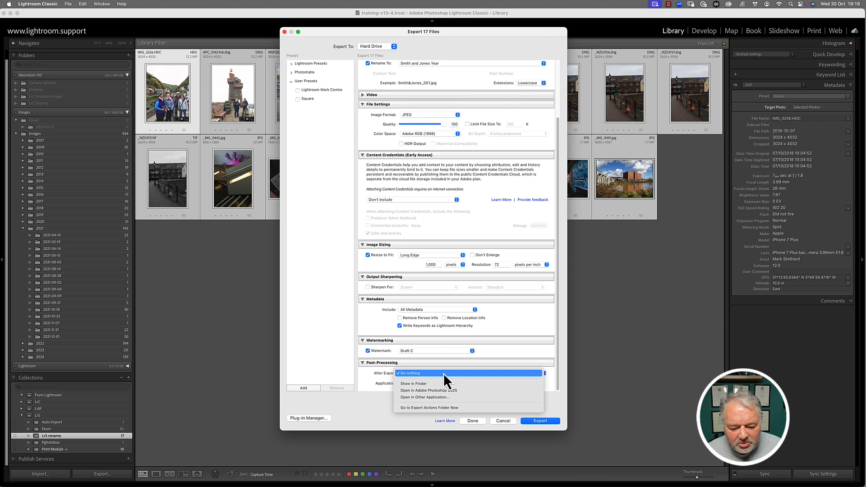
left_click(442, 384)
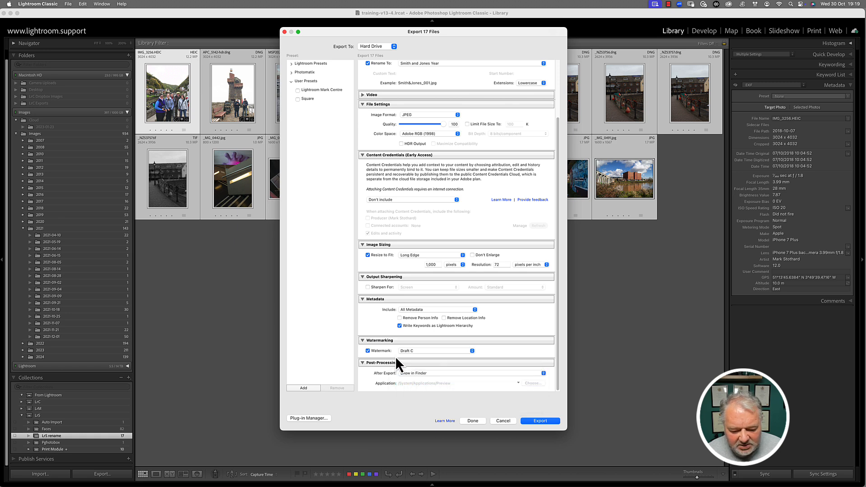
left_click(385, 353)
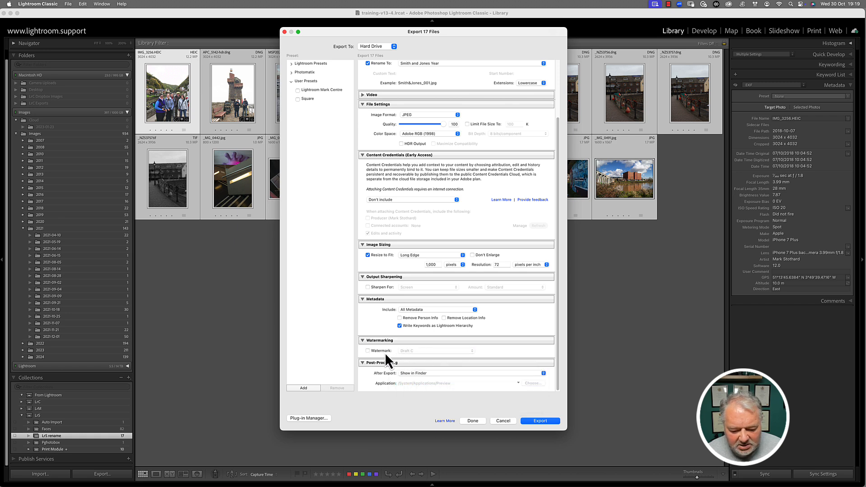
left_click(533, 421)
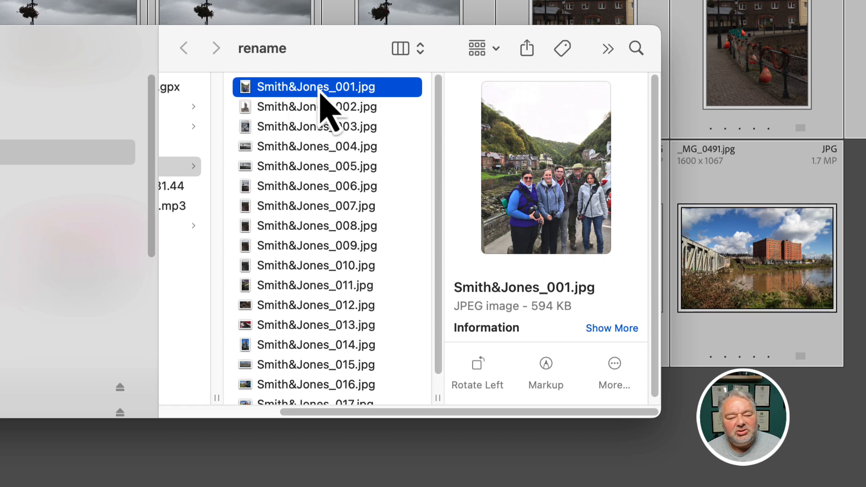
Step through the exported Smith&Jones JPEGs in Finder, then view IMG_3256.HEIC large in Lightroom.
key("Down")
key("Down")
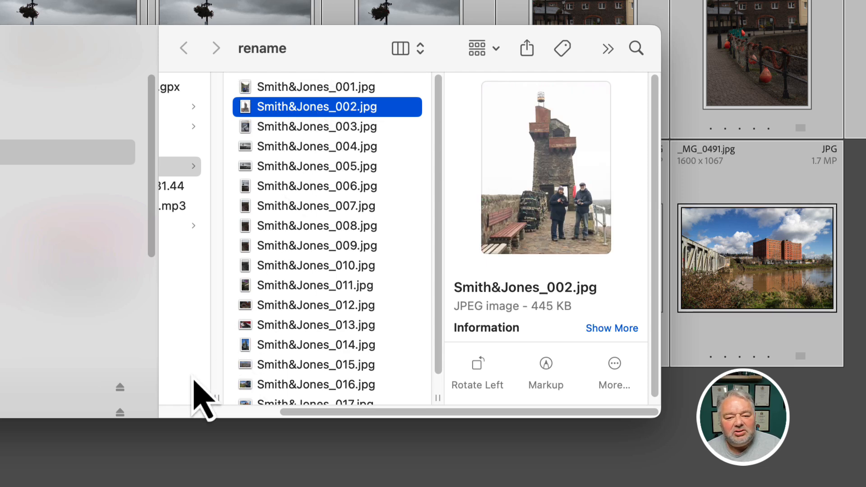
key("Down")
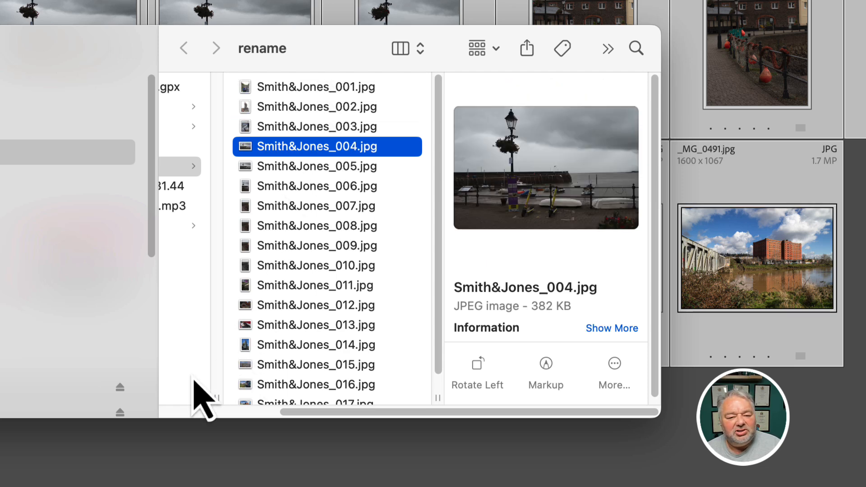
key("Down")
key("Down")
key("Down")
key("Down")
key("Down")
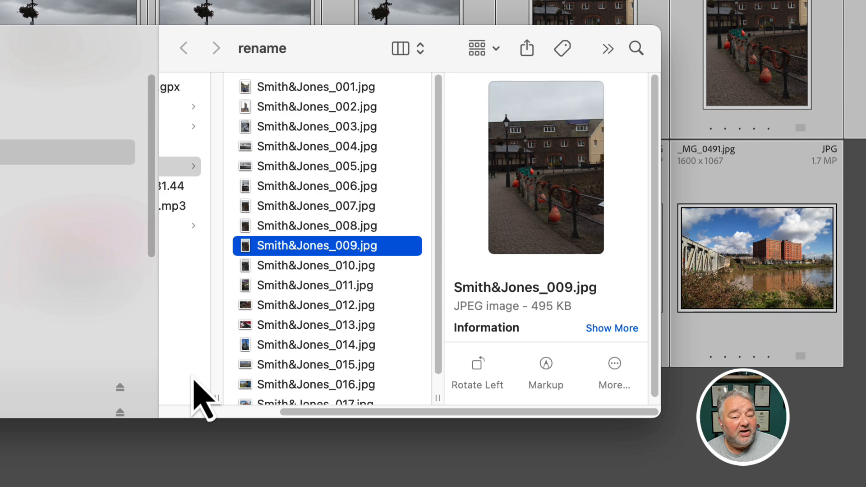
key("Down")
key("Down")
key("Down")
key("Down")
key("Down")
key("Down")
key("Down")
key("Down")
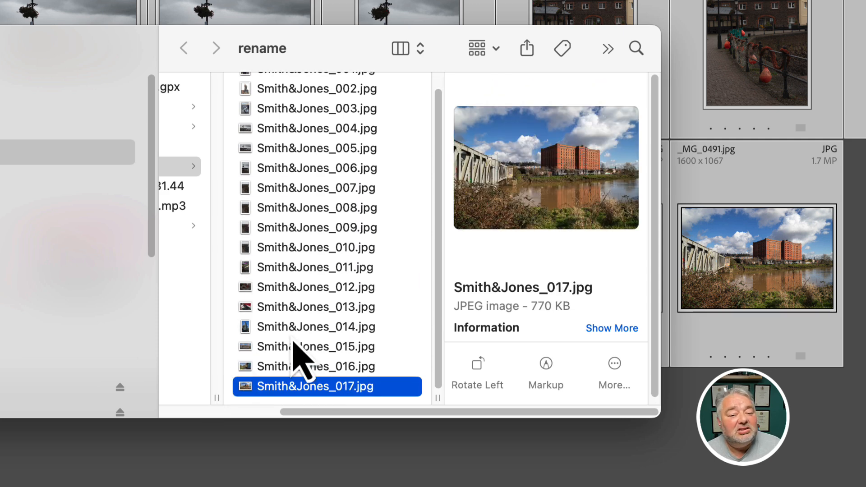
key("Up")
key("Up")
key("Up")
key("Up")
key("Up")
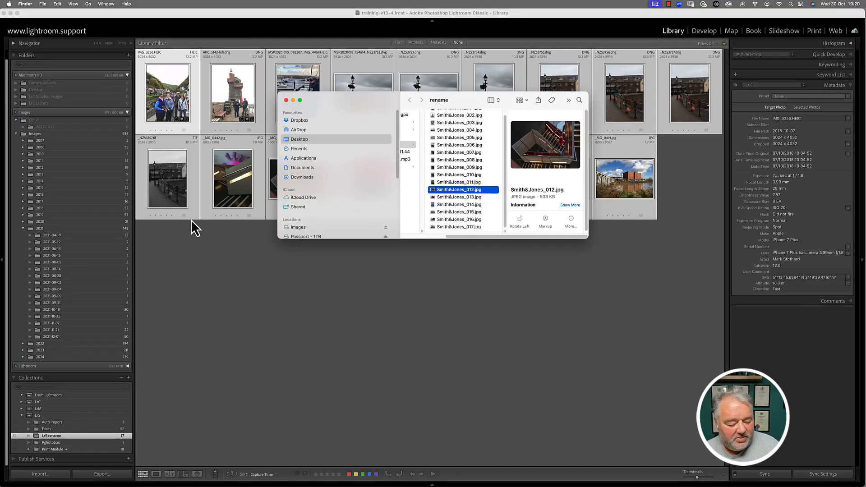
left_click(10, 278)
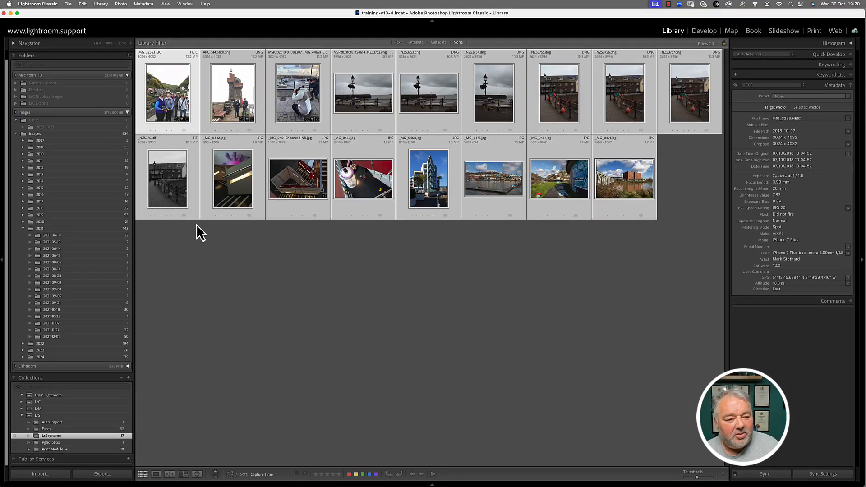
double_click(152, 95)
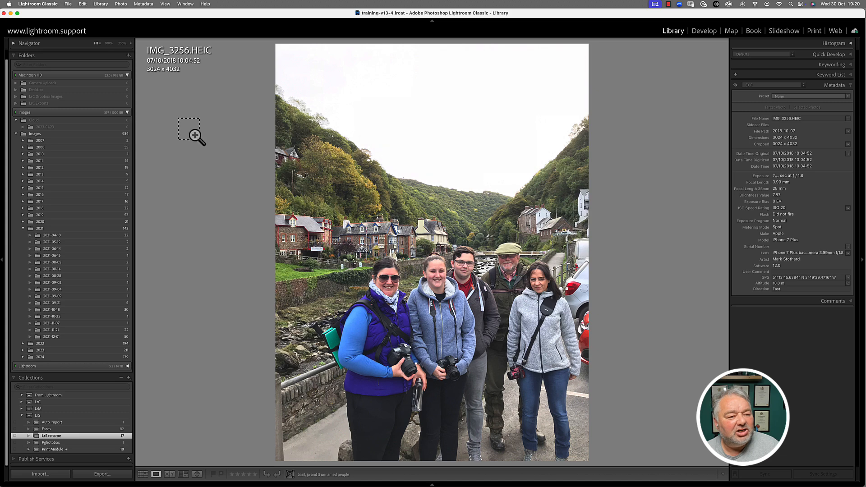
Recheck Smith&Jones_012.jpg and Smith&Jones_001.jpg in Finder, then return to Lightroom.
key("super+Tab")
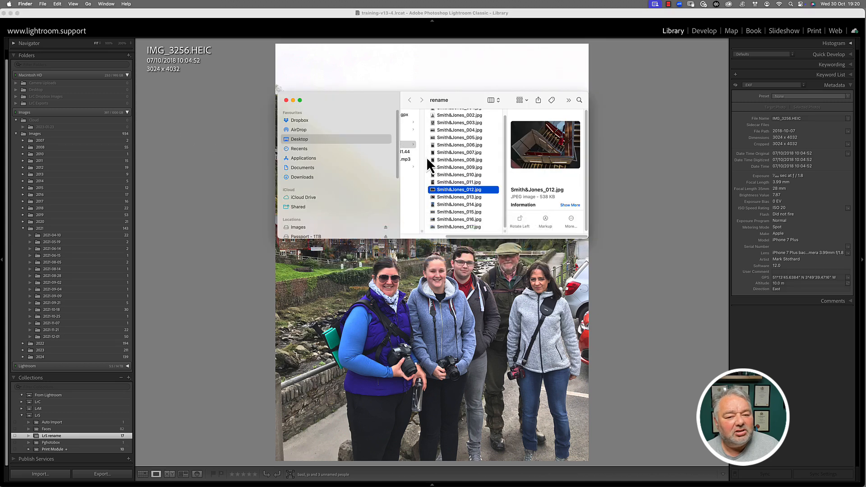
left_click(452, 196)
left_click(462, 116)
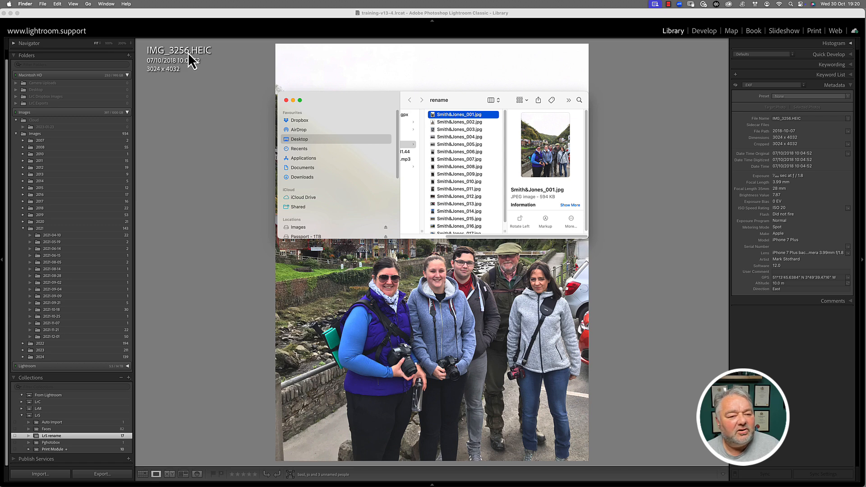
left_click_drag(351, 99, 349, 106)
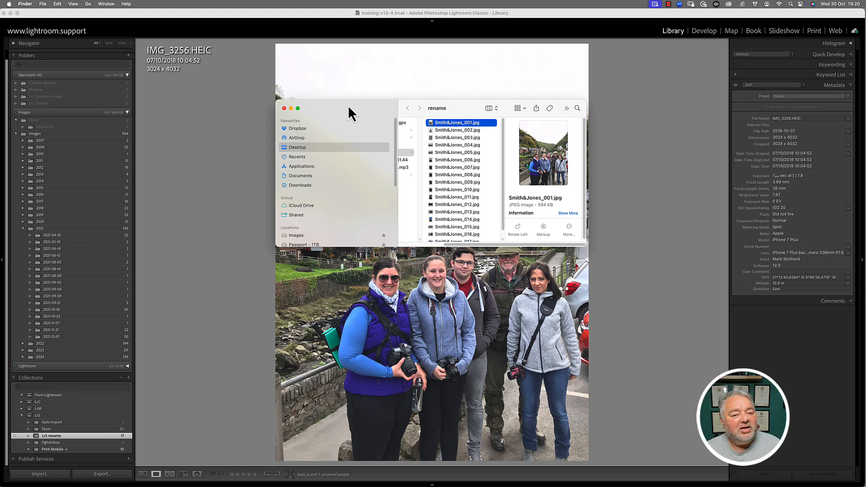
left_click(77, 23)
left_click(68, 5)
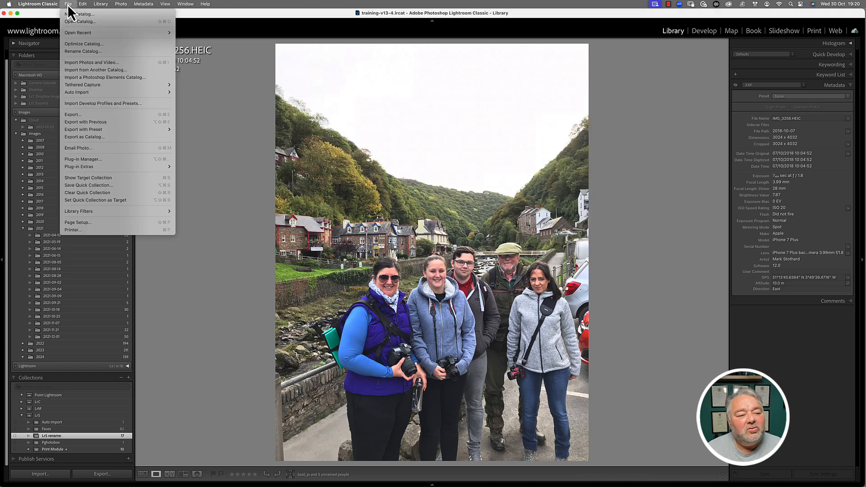
Open the single-photo export and set Resize to Fit to Width & Height.
left_click(82, 113)
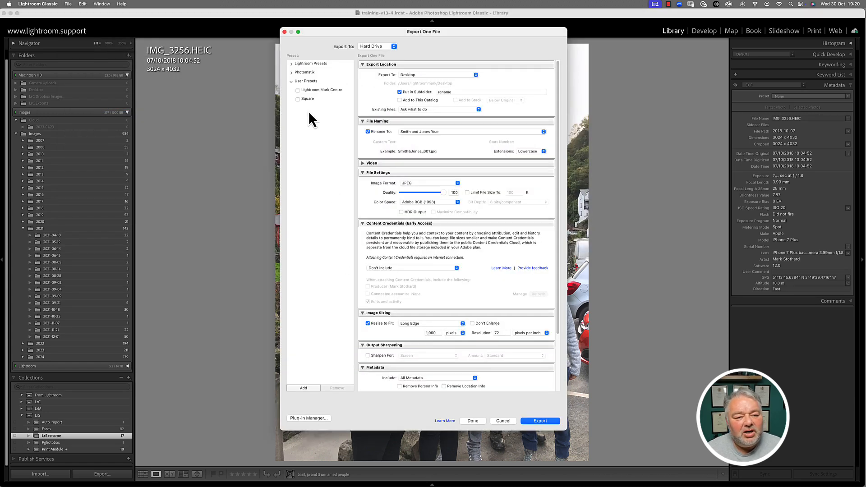
scroll(408, 338, "down", 1)
scroll(406, 323, "down", 4)
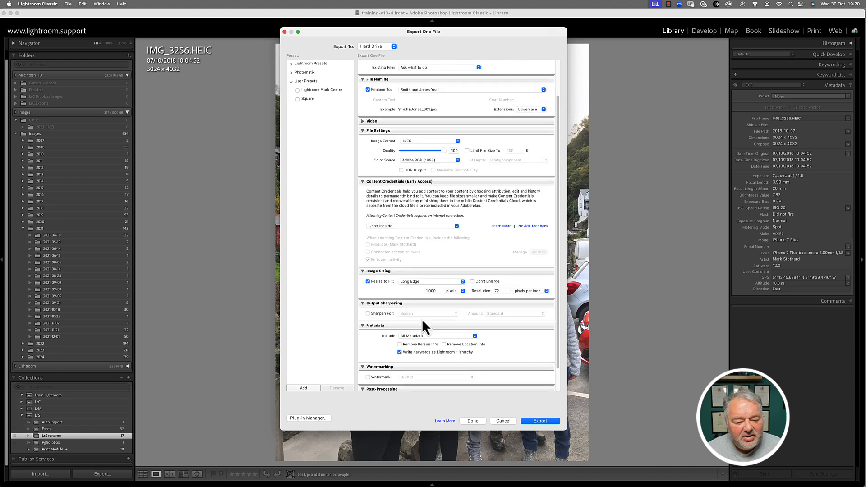
left_click(413, 282)
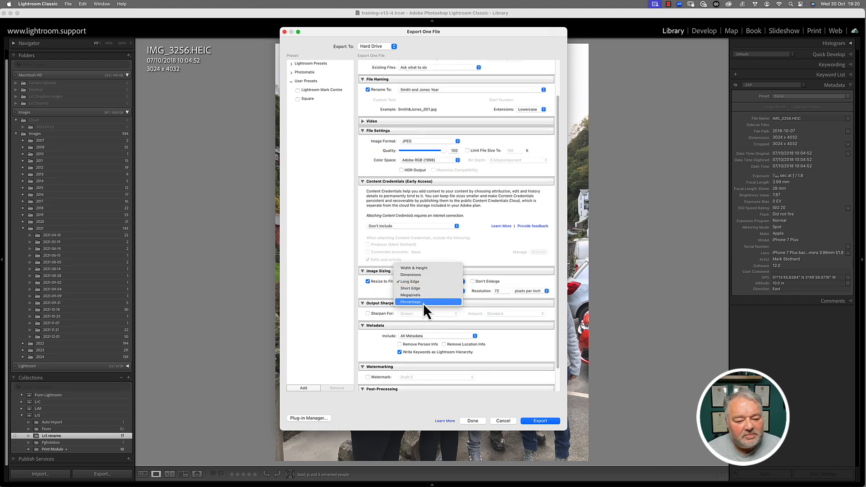
left_click(424, 268)
scroll(456, 280, "down", 2)
left_click(501, 277)
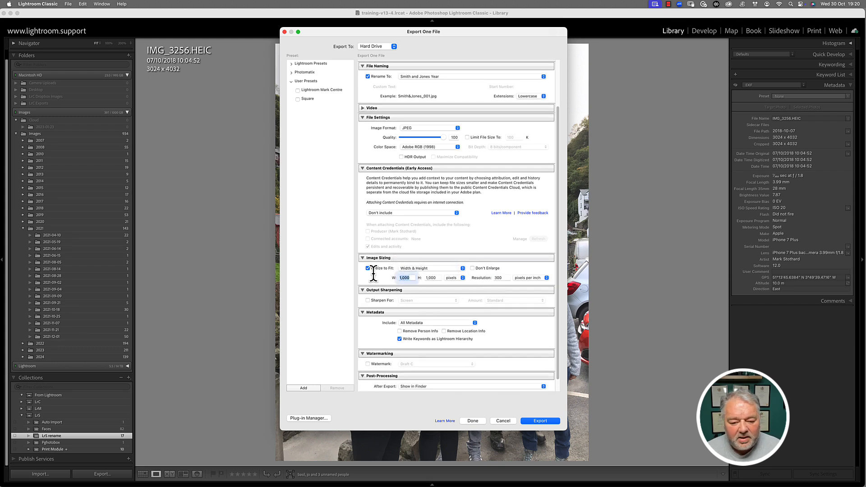
Enter a 10 × 8 inch export size, then cancel the export.
left_click(404, 278)
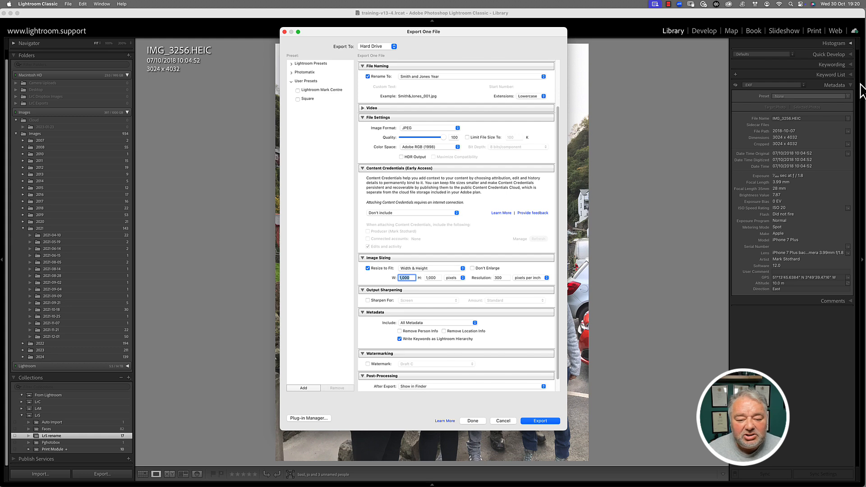
left_click(458, 278)
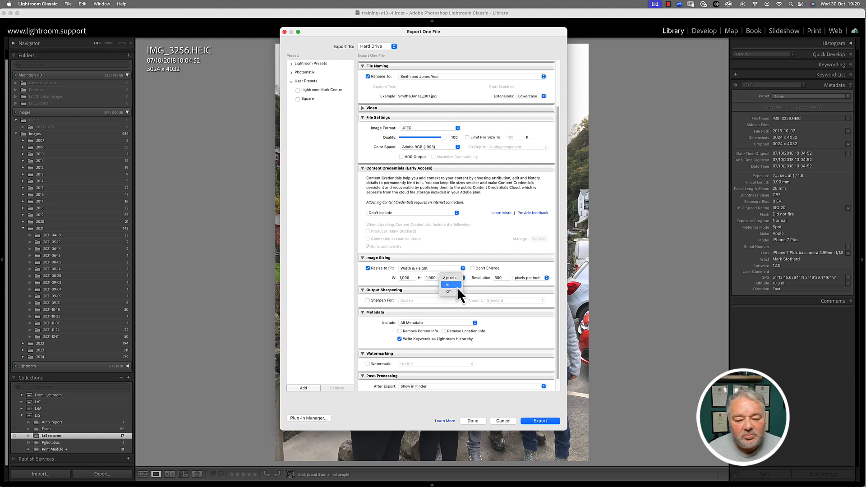
left_click(457, 286)
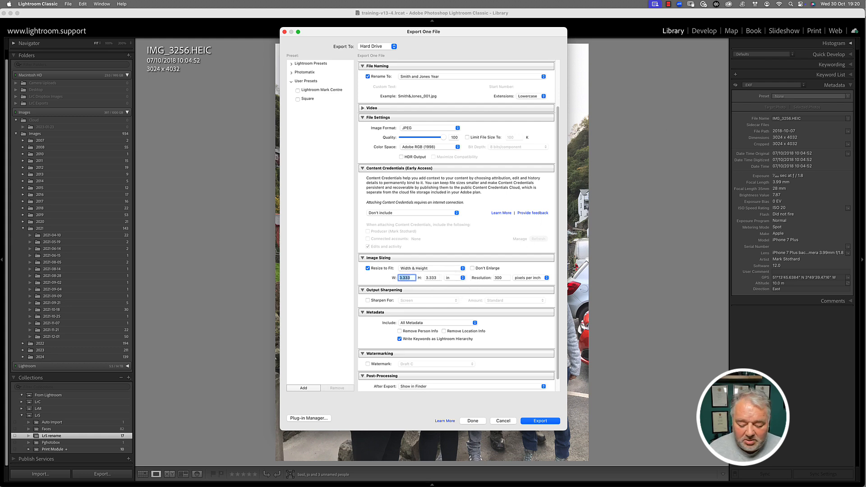
type("10")
key("Tab")
type("8")
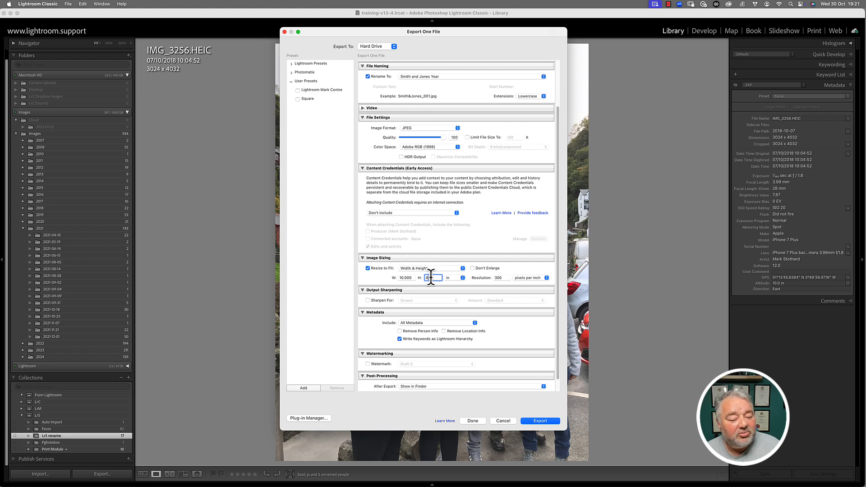
left_click(502, 422)
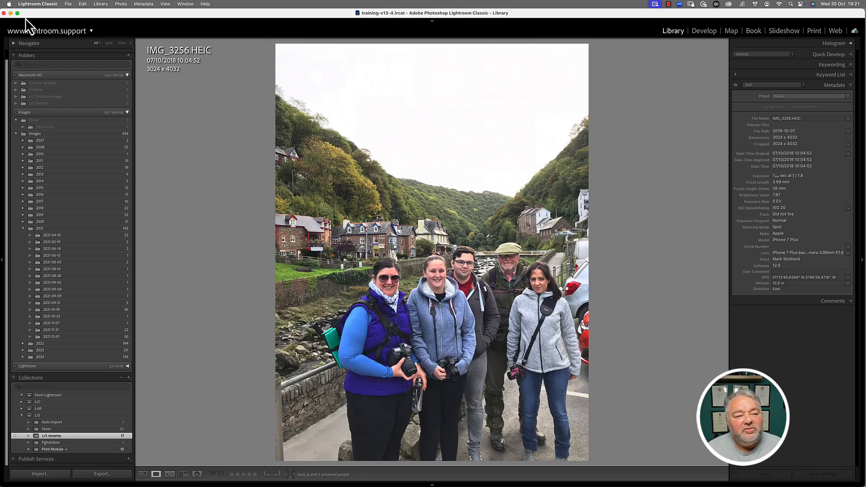
Minimize Lightroom, preview Smith&Jones_017.jpg in Finder, then restore Lightroom from the Dock.
left_click(11, 13)
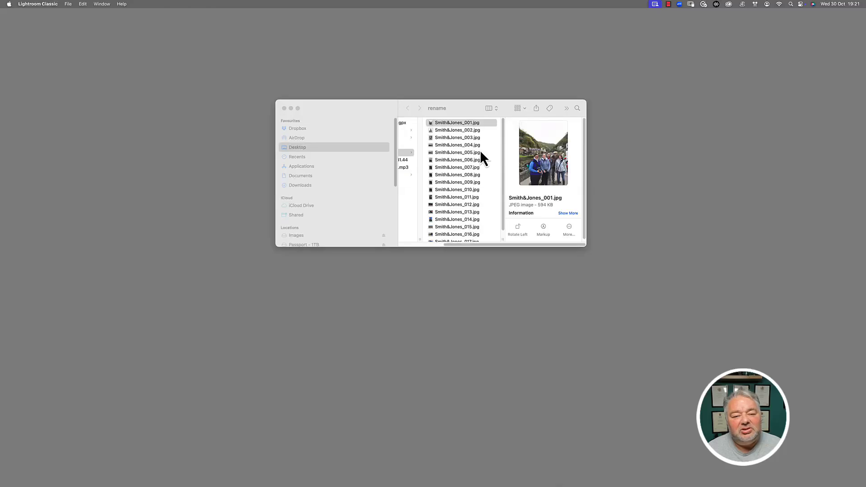
scroll(481, 177, "down", 1)
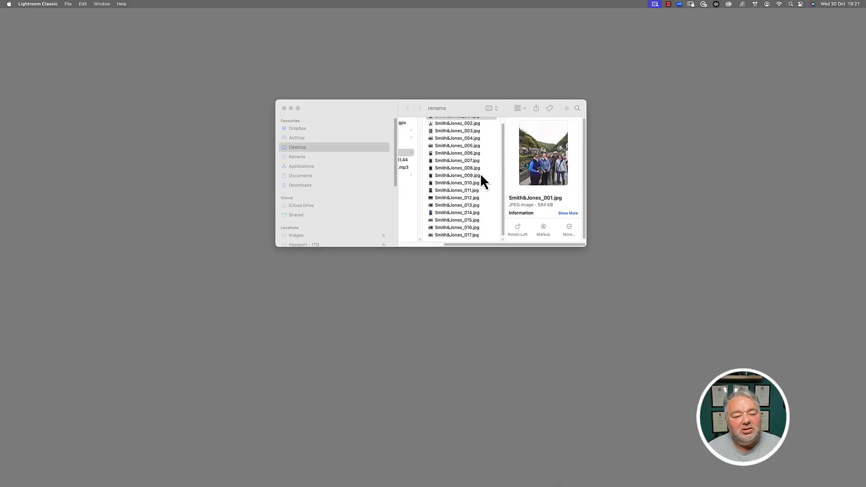
left_click(462, 239)
left_click(464, 234)
scroll(464, 224, "up", 1)
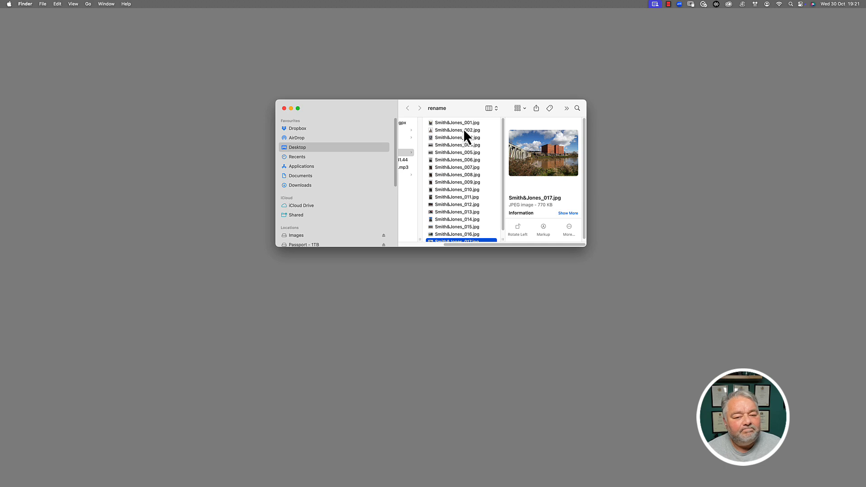
mouse_move(451, 481)
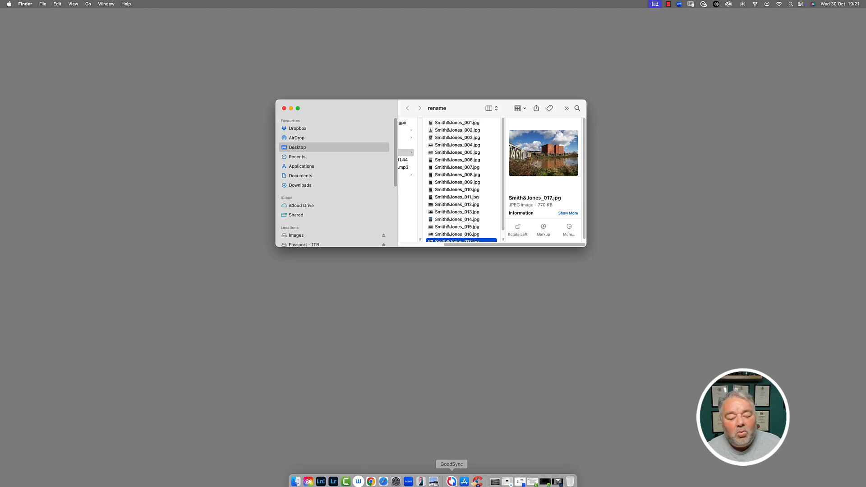
left_click(321, 479)
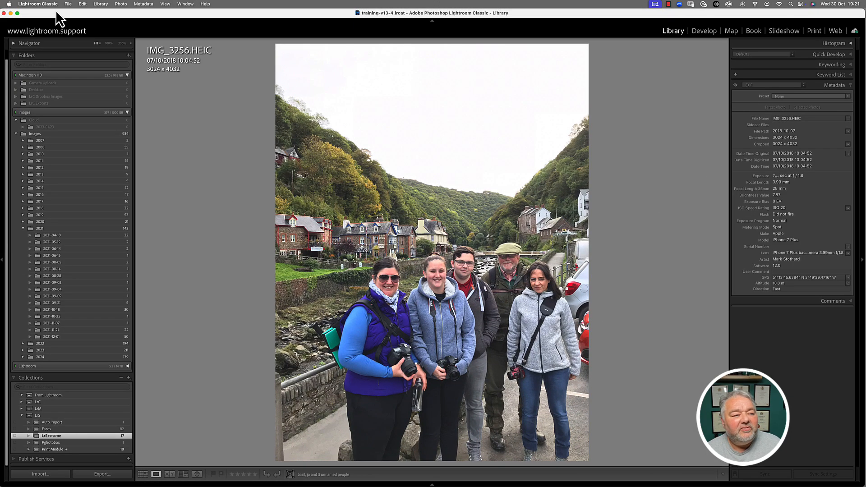
key("g")
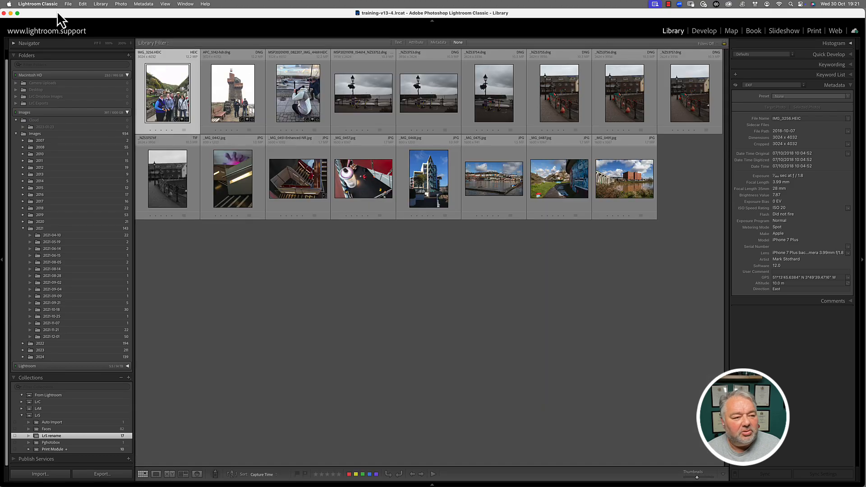
left_click(67, 4)
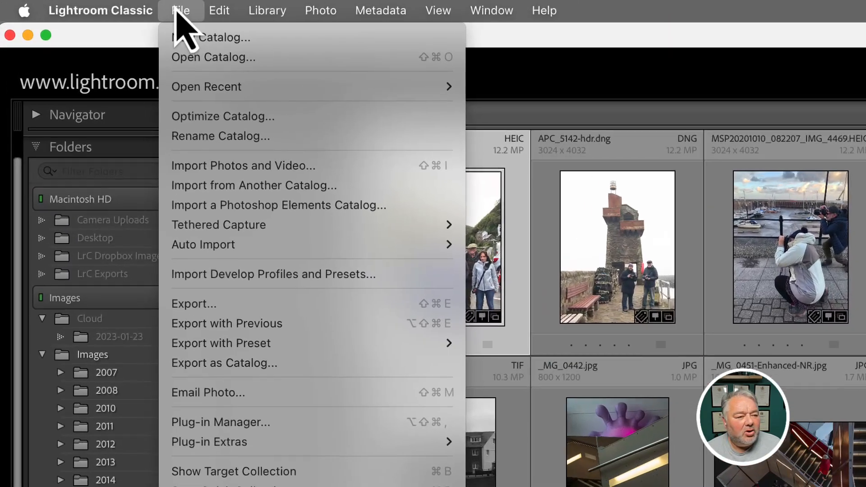
mouse_move(120, 10)
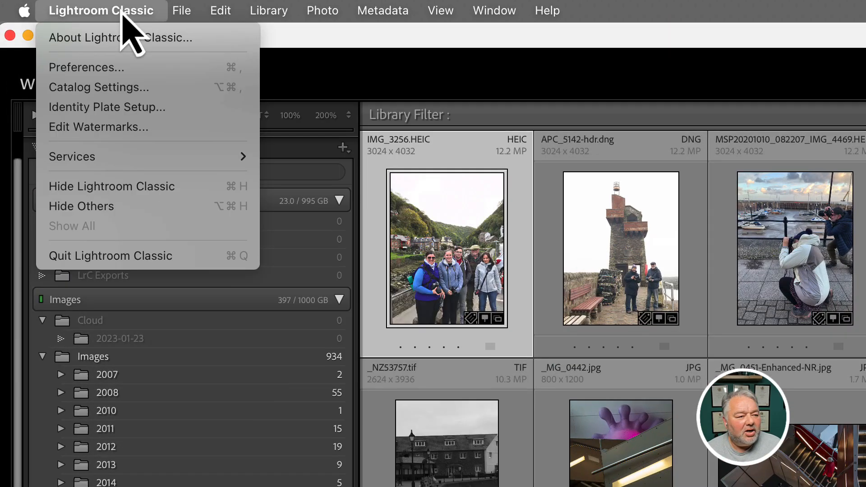
left_click(121, 68)
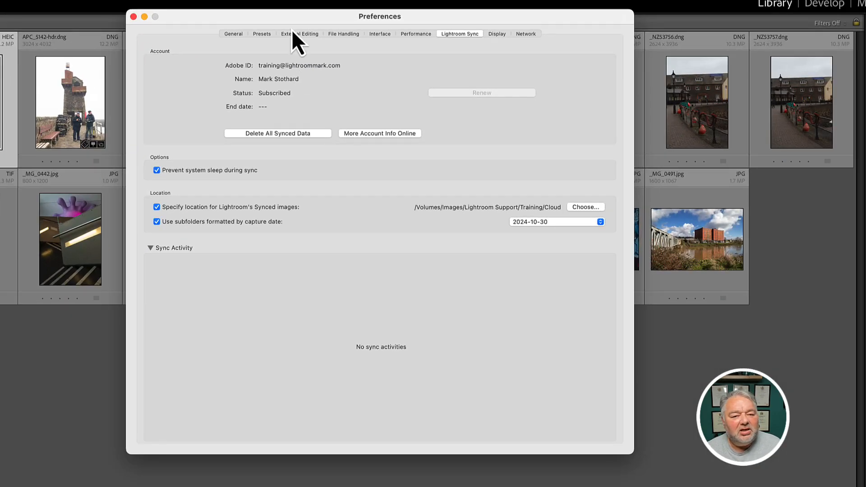
left_click(291, 34)
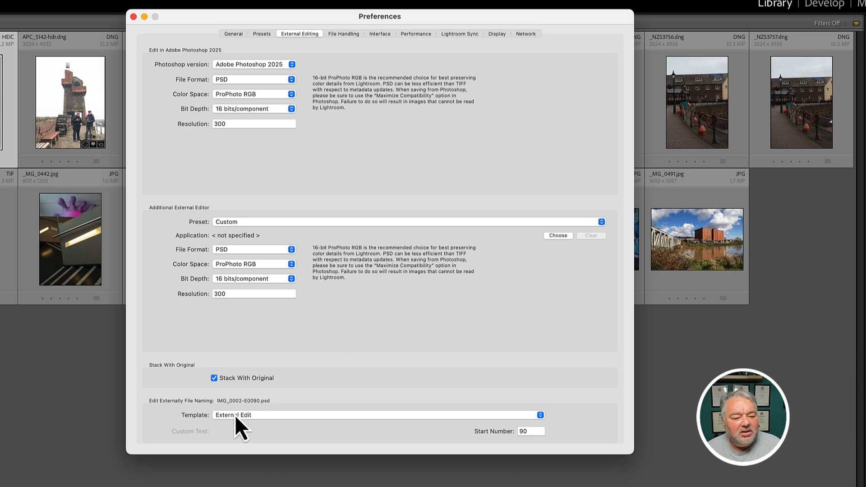
left_click(406, 424)
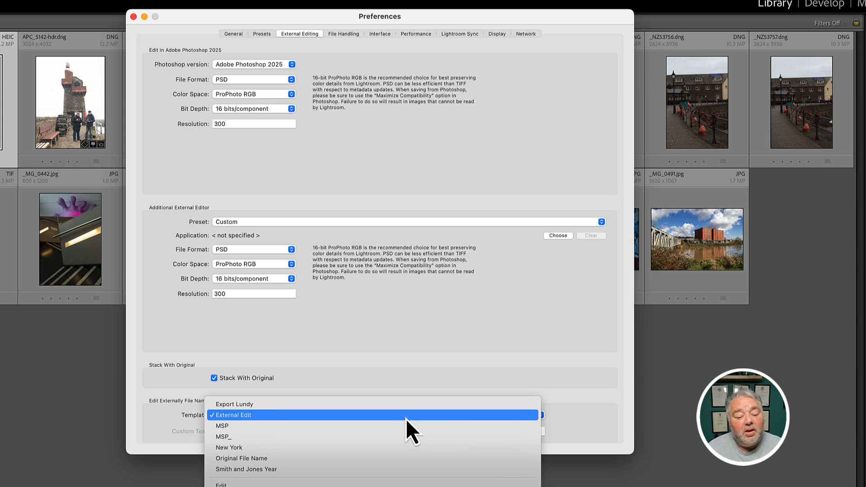
left_click(417, 387)
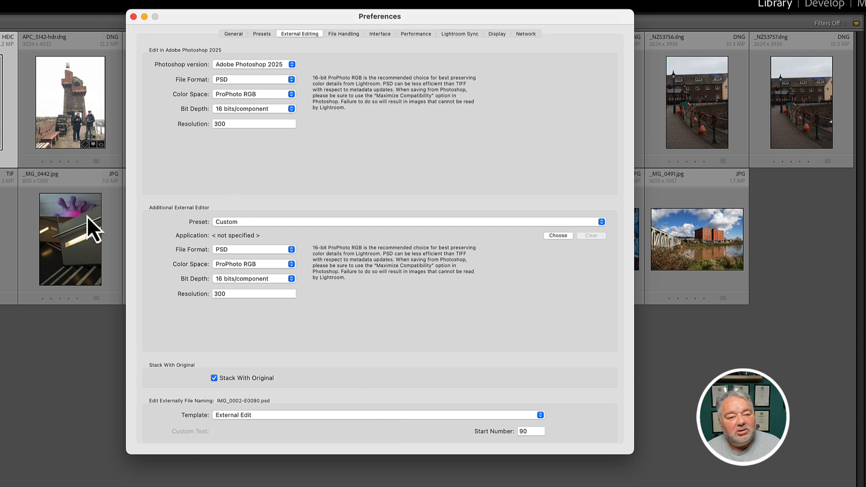
left_click(134, 17)
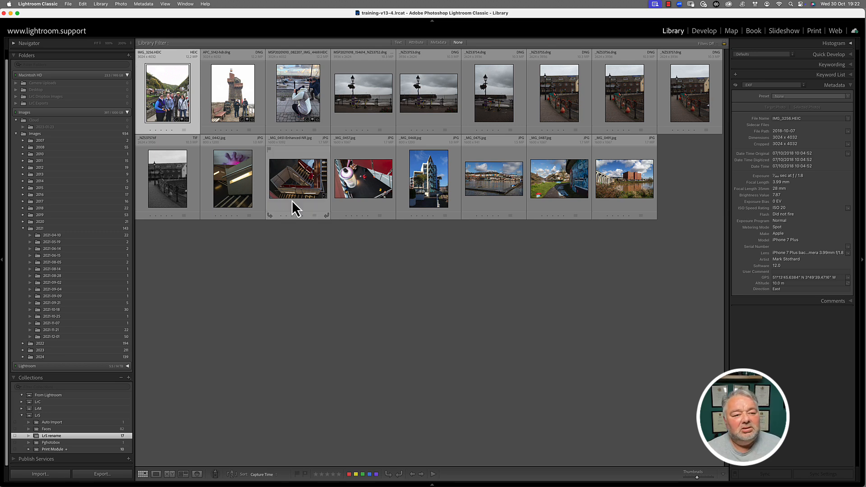
Edit the photo in Photoshop with Cmd+E and save it as IMG_3256-E0090.psd back to Lightroom.
key("super+e")
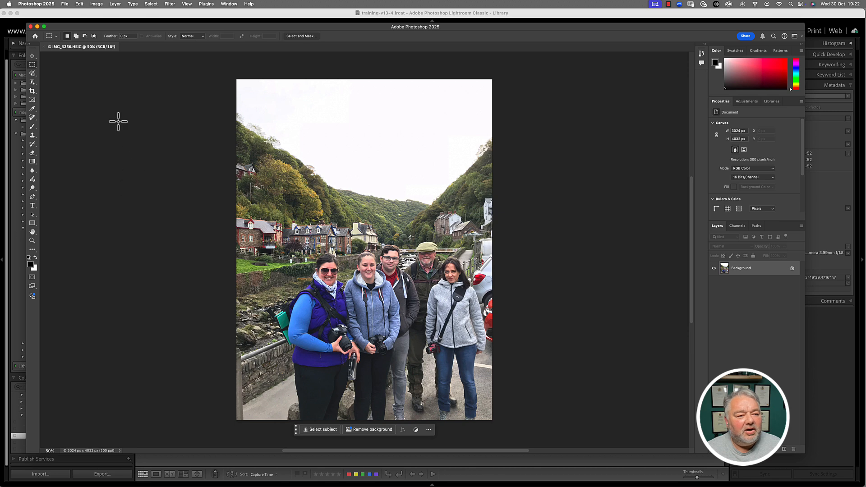
left_click(65, 4)
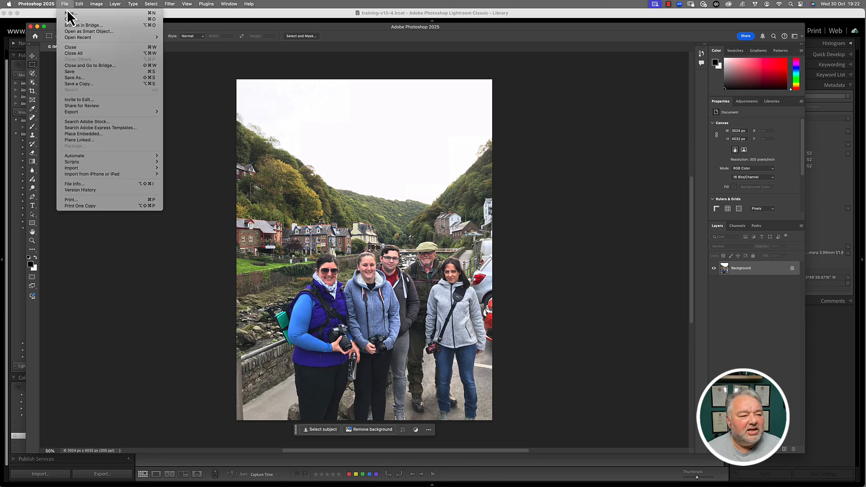
left_click(84, 73)
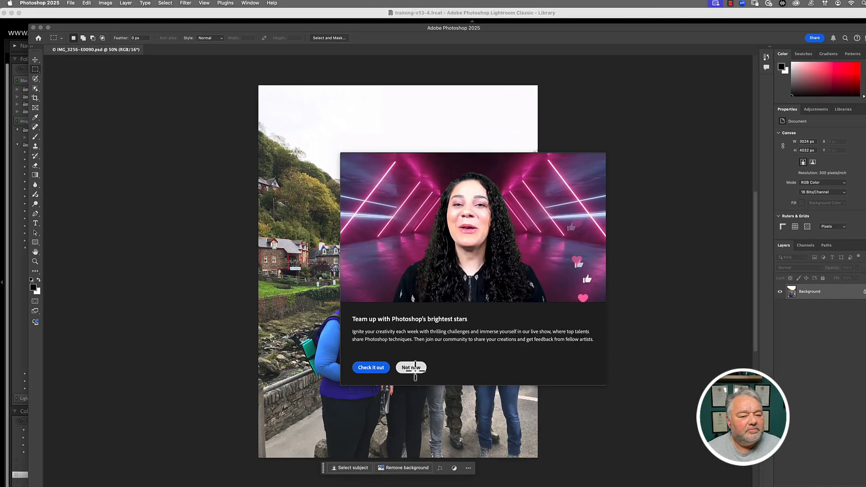
left_click(377, 337)
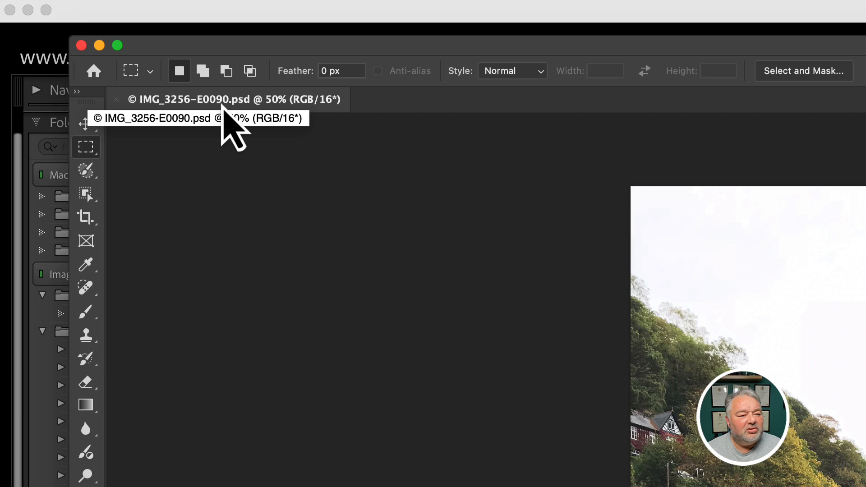
left_click(300, 16)
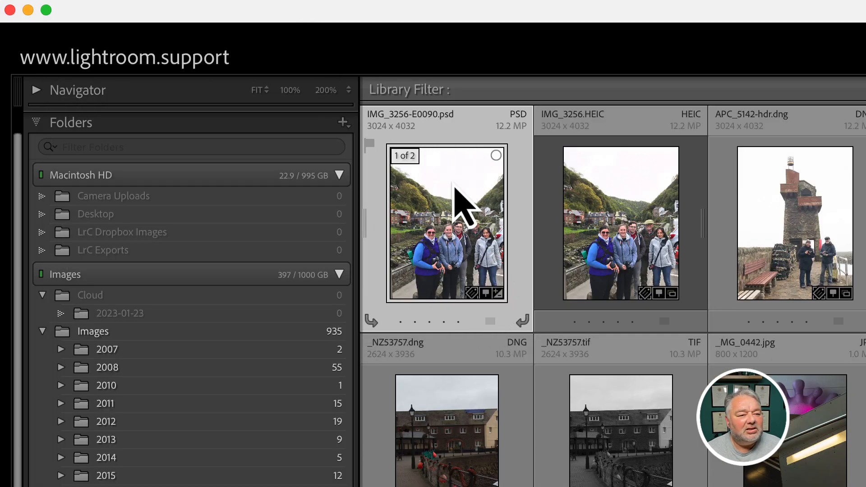
Double-click the IMG_3256-E0090.psd thumbnail to open it in Loupe view.
double_click(445, 212)
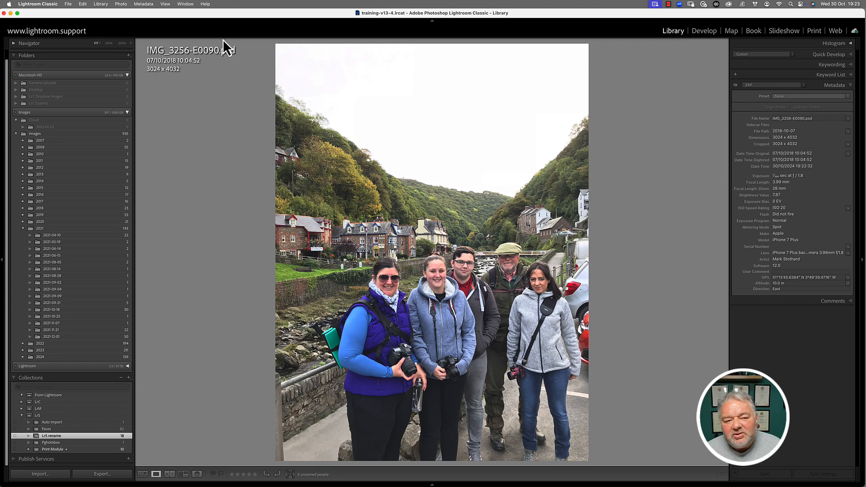
Email the PSD photo with the Large – 800 px long edge, high quality preset.
right_click(359, 140)
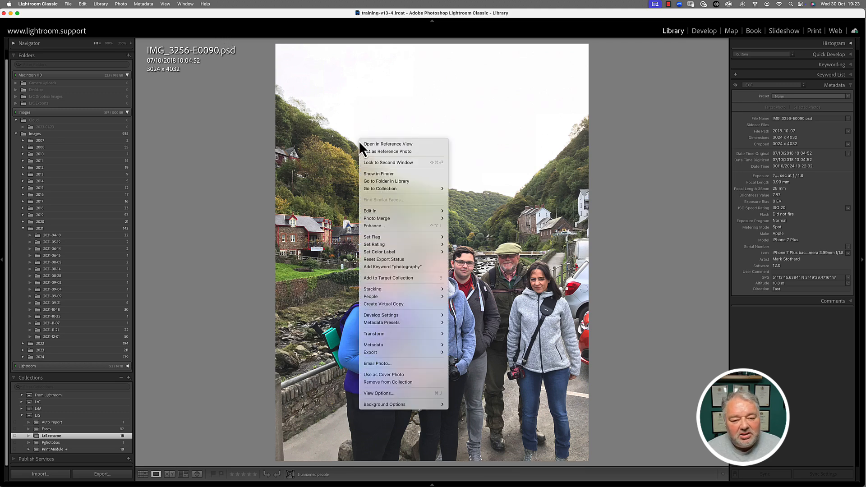
left_click(380, 363)
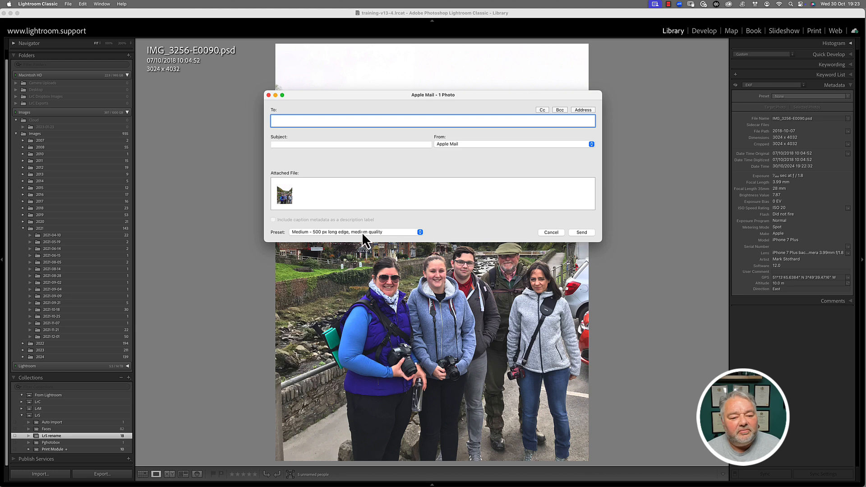
left_click(313, 232)
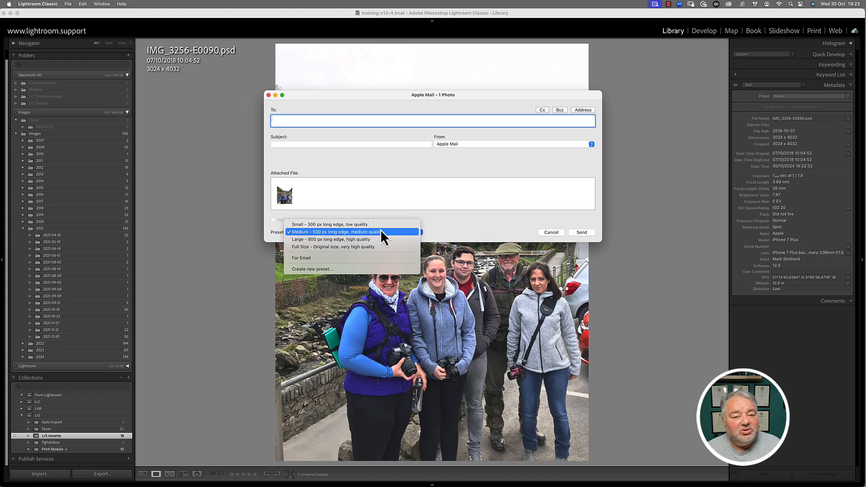
left_click(379, 126)
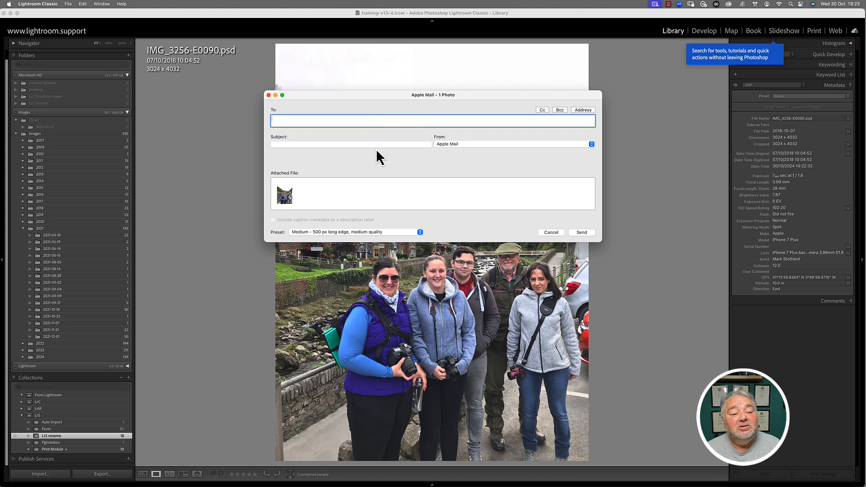
left_click(339, 232)
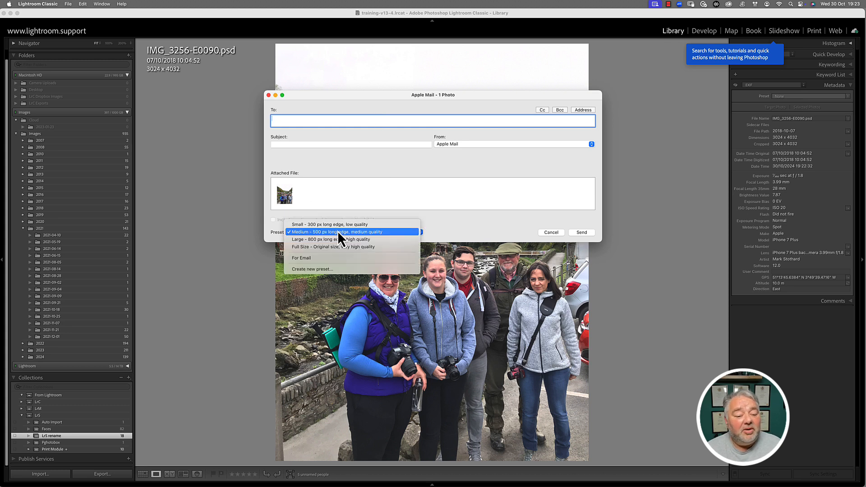
left_click(340, 241)
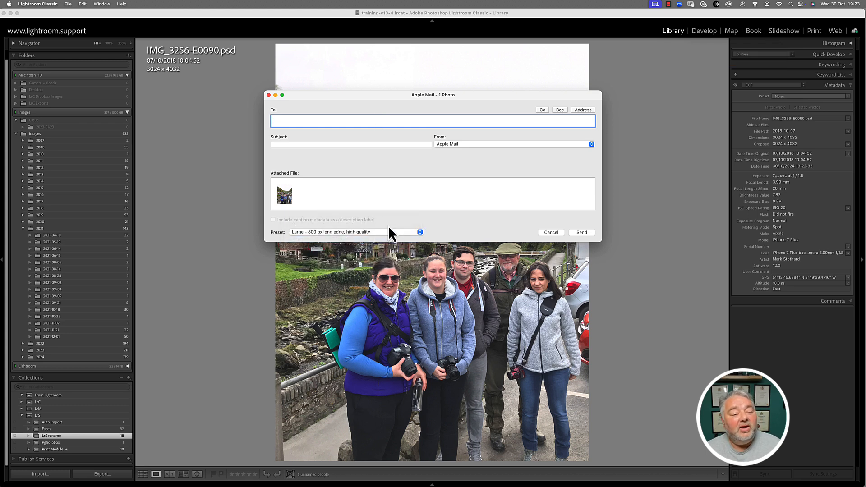